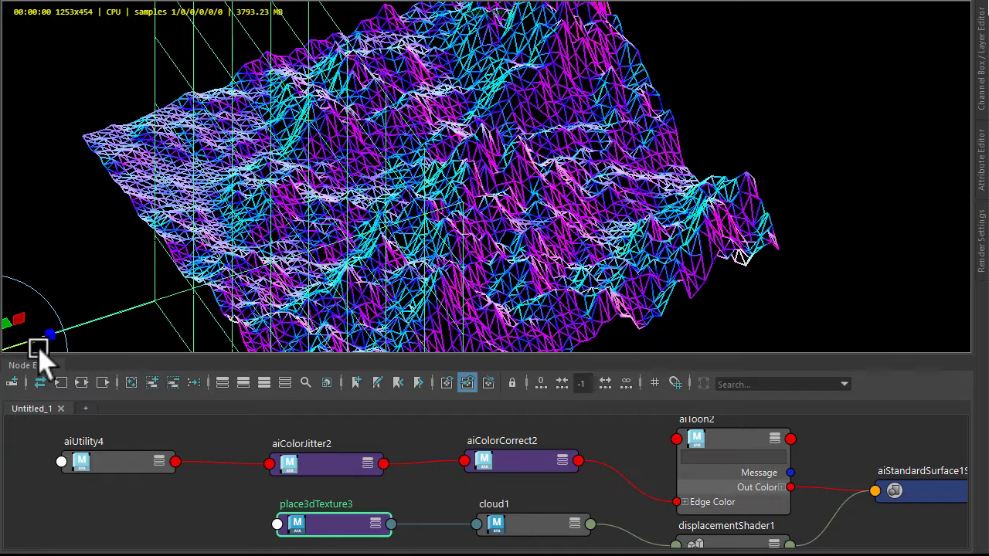
Shift the view of the finished neon terrain render before starting over.
drag(31, 338, 2, 440)
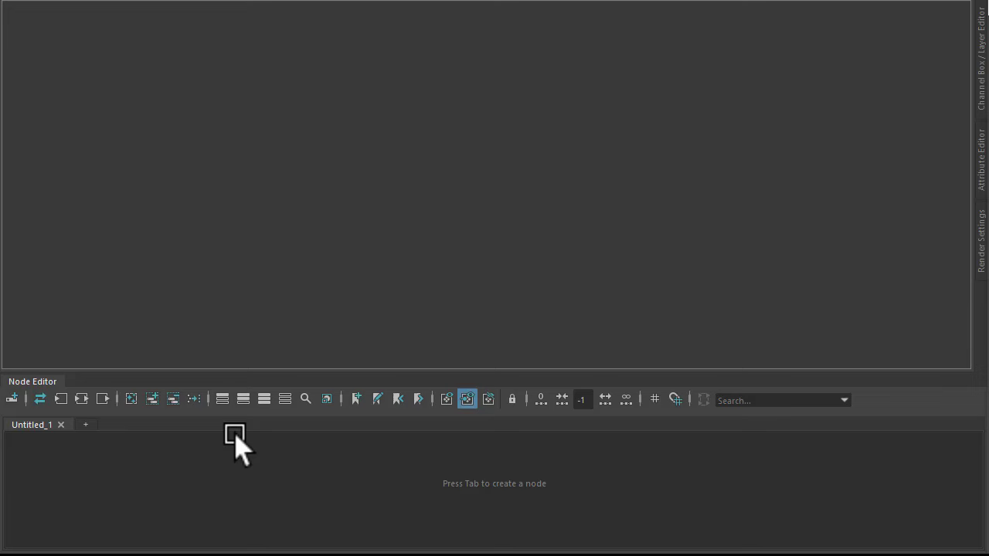
Create a polygon plane and assign it a new aiToon1 shader from the Node Editor.
key(ctrl+f)
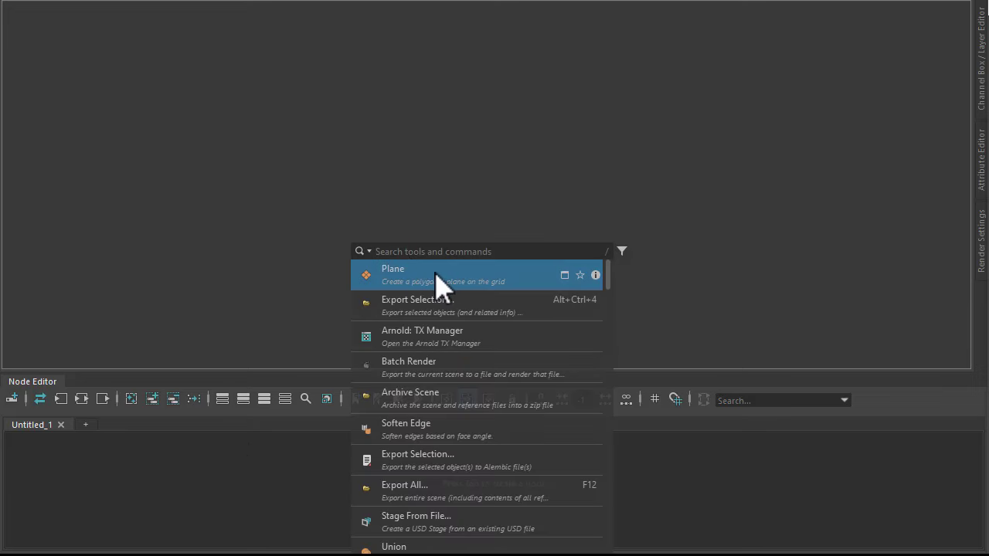
click(436, 278)
click(600, 509)
key(Tab)
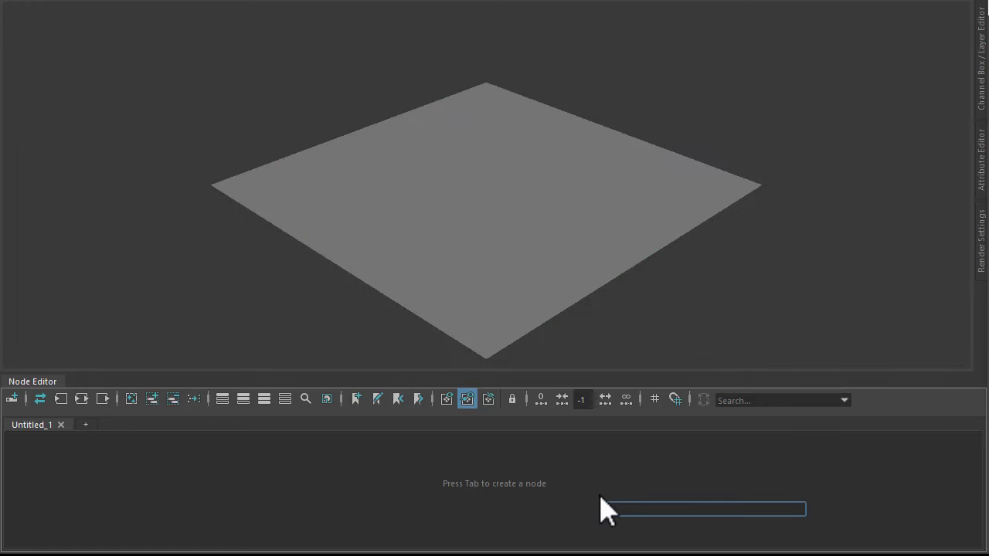
text(too)
click(620, 465)
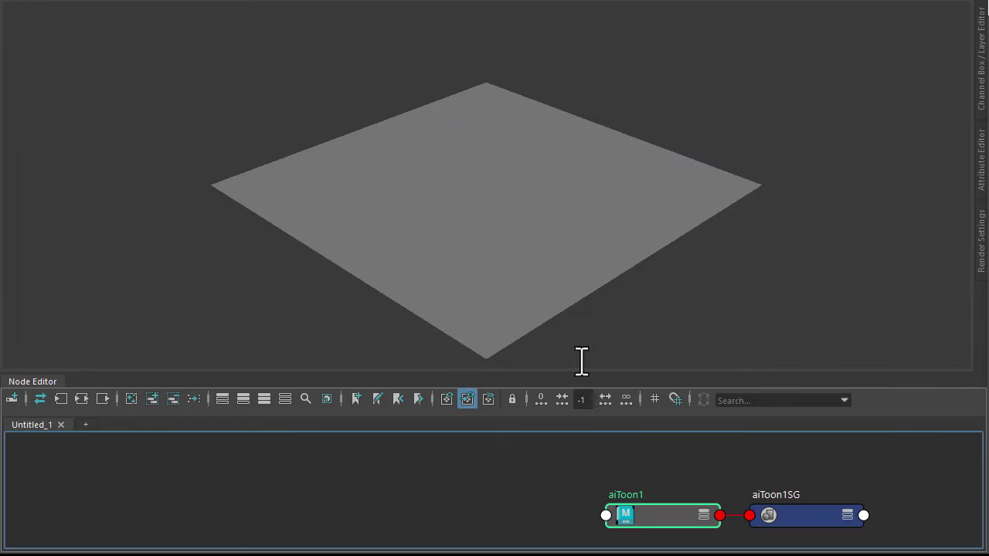
right_drag(668, 520, 651, 216)
Set the Arnold Renderer filter type to contour in Render Settings.
click(658, 515)
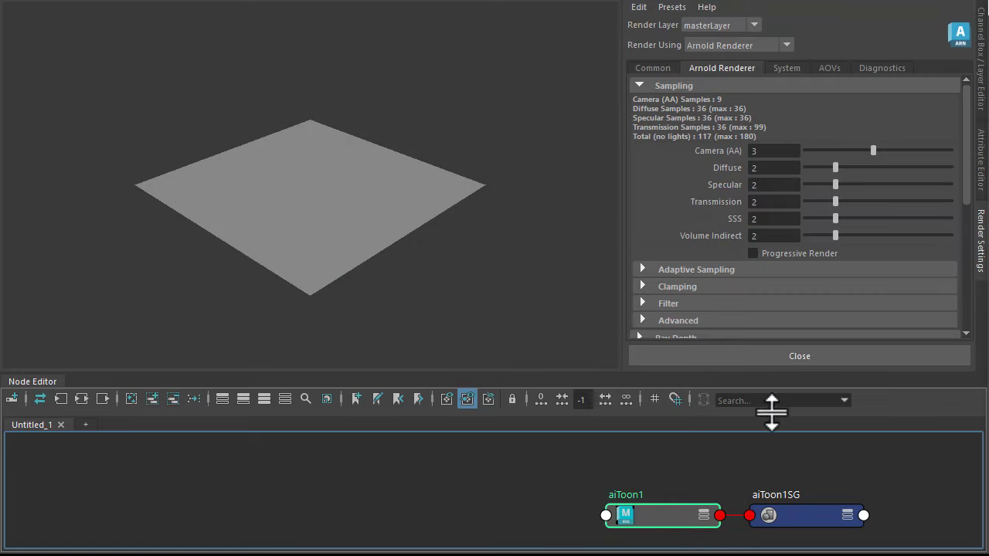
click(676, 303)
scroll(678, 295, down, 2)
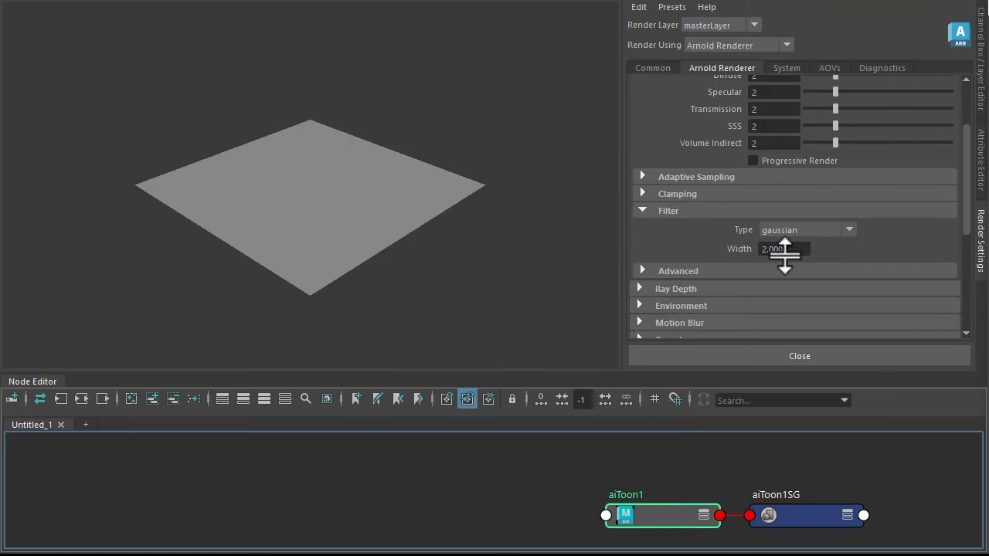
click(805, 230)
scroll(850, 309, down, 2)
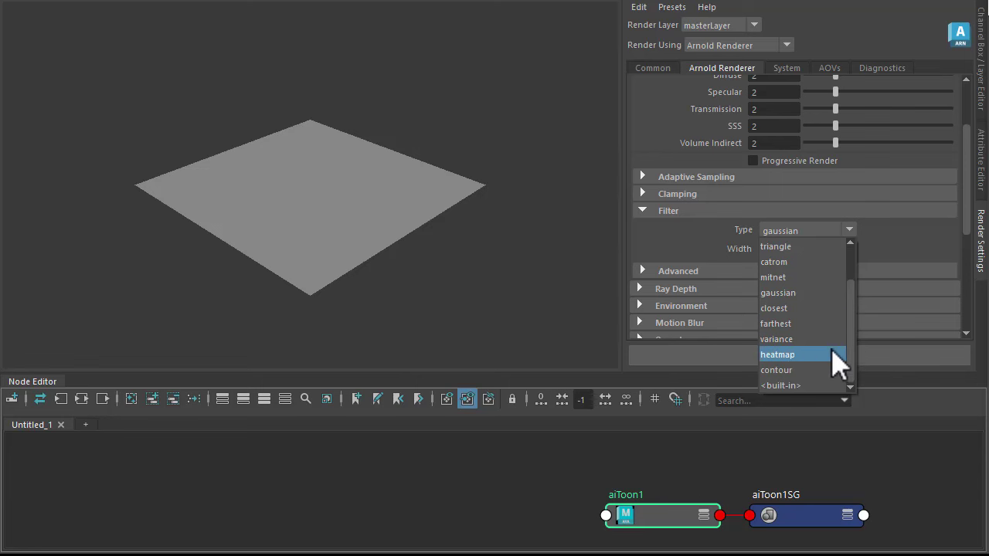
click(831, 354)
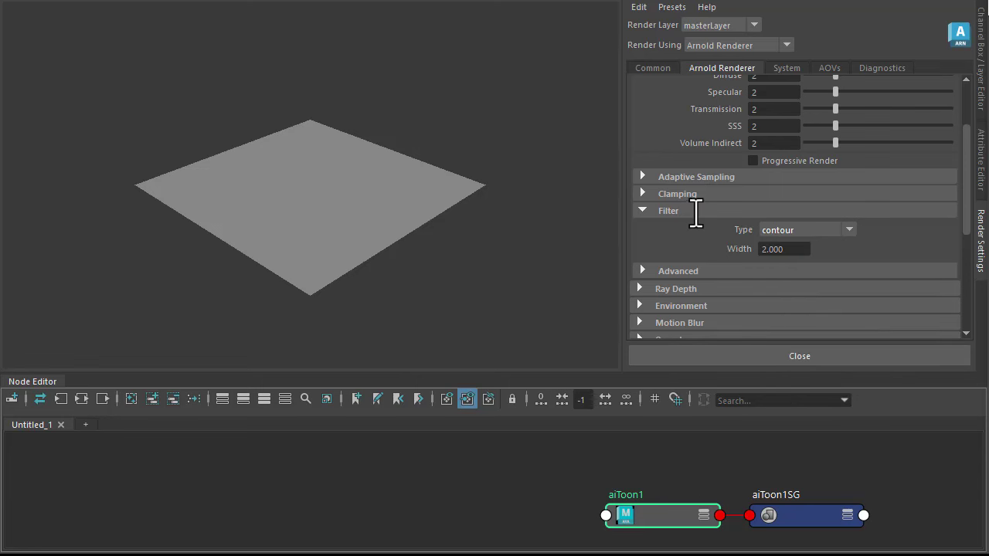
scroll(695, 214, up, 2)
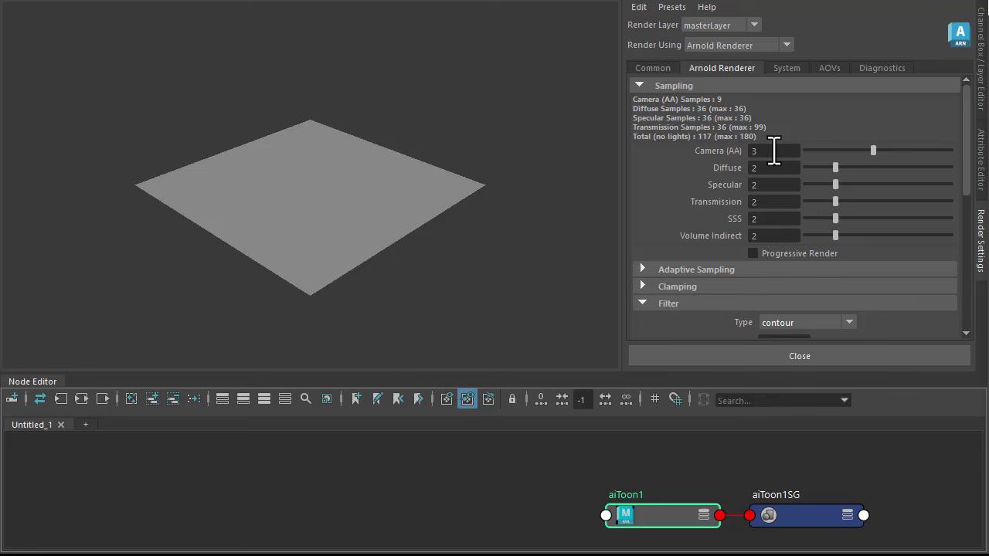
Lower Camera (AA) samples to 0 and start an Arnold IPR render.
click(773, 151)
text(0)
key(Tab)
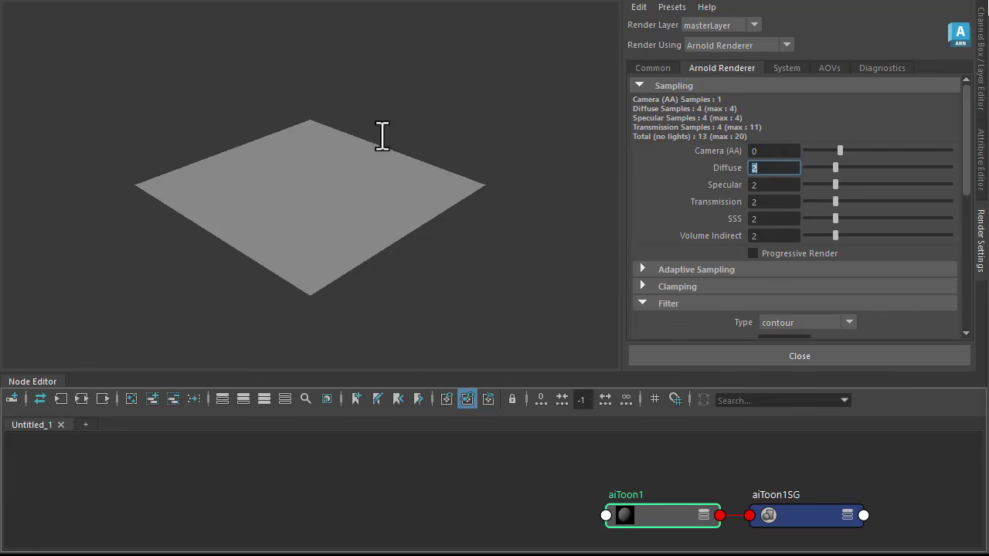
key(space)
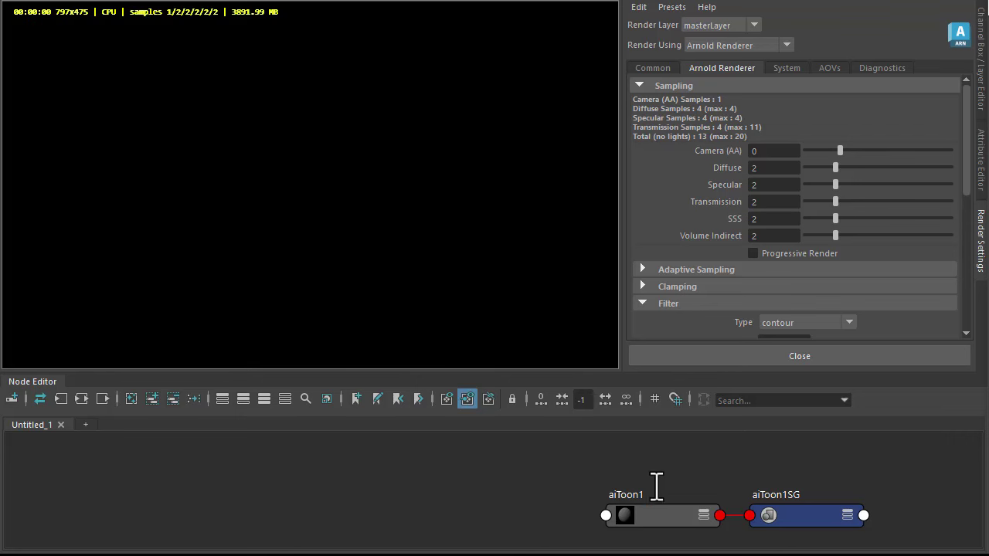
Set aiToon1's Edge Color to white.
double_click(662, 517)
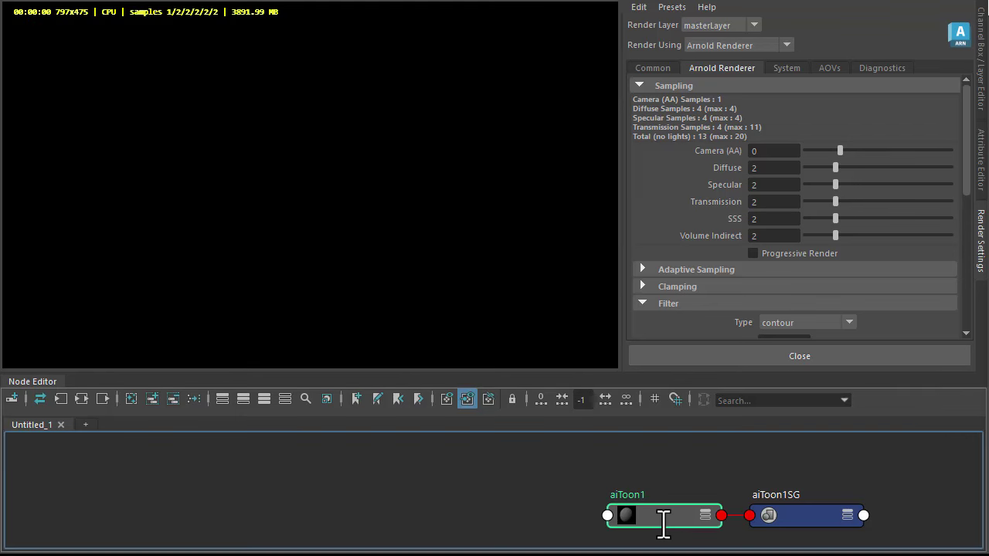
scroll(710, 205, up, 4)
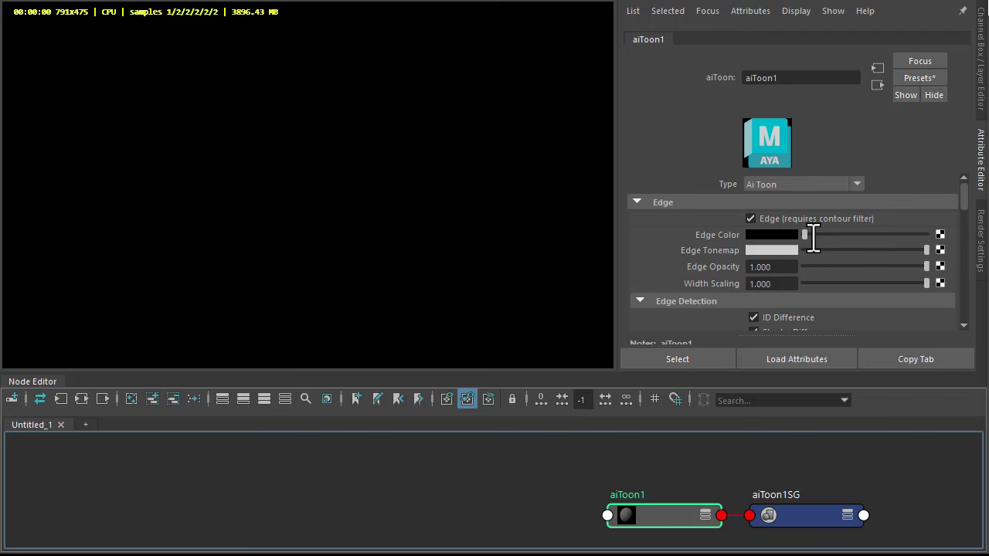
drag(809, 235, 978, 239)
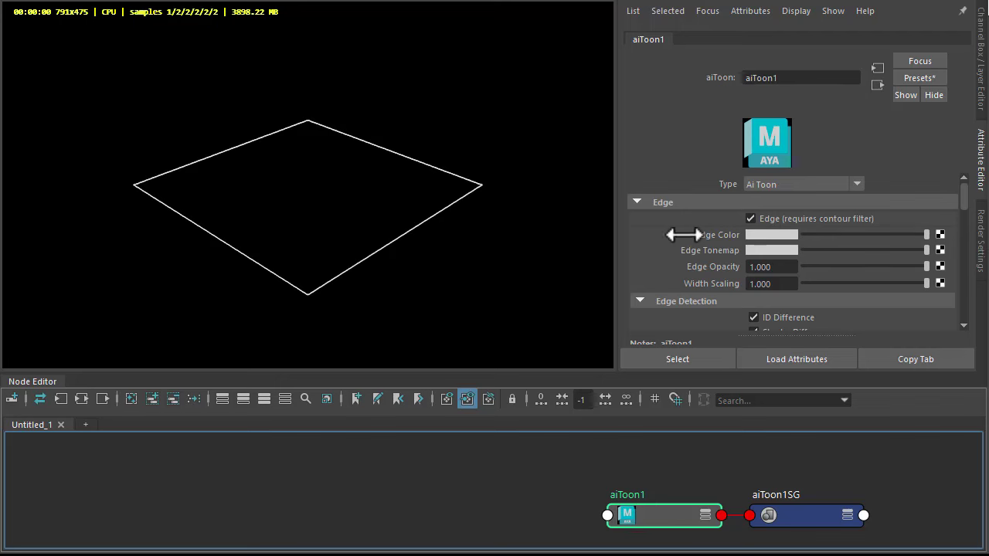
Map a new Cloud texture to aiToon1SG's displacement material.
middle_drag(659, 511, 690, 474)
click(790, 543)
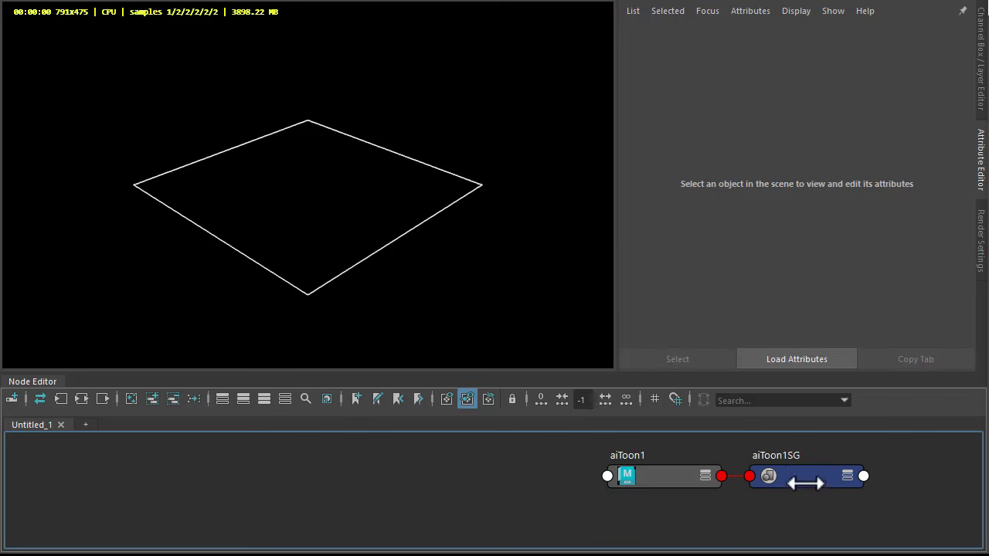
click(811, 472)
click(665, 39)
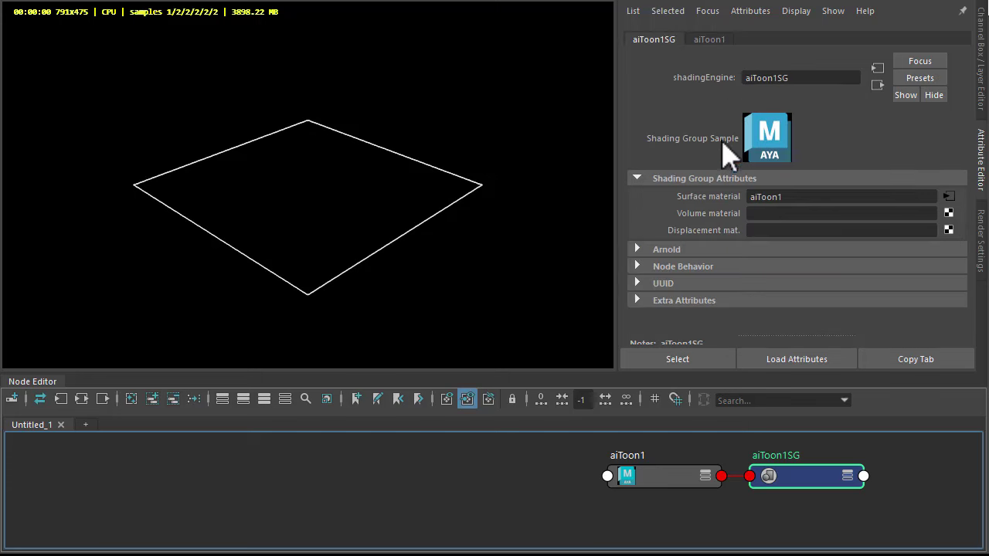
click(948, 230)
click(345, 58)
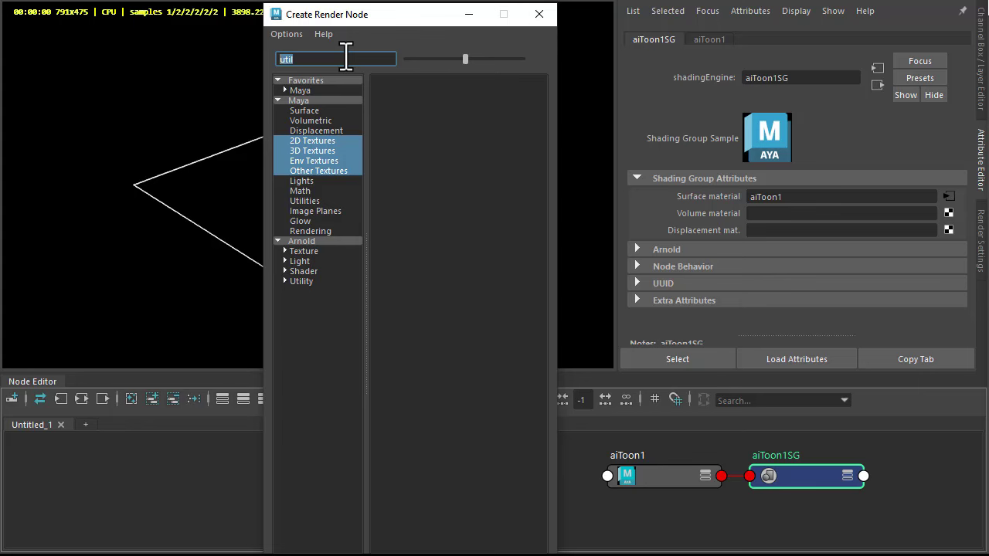
text(cloud)
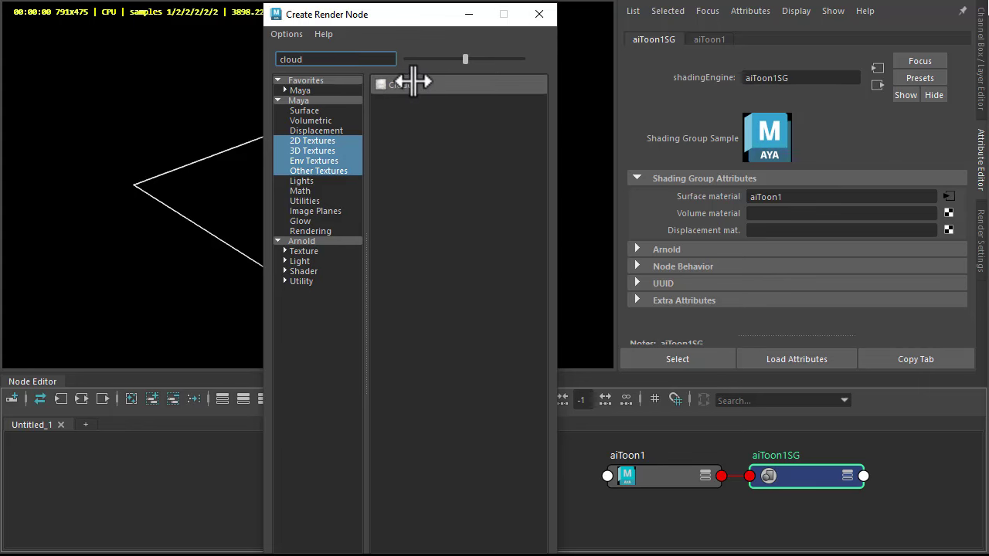
click(411, 83)
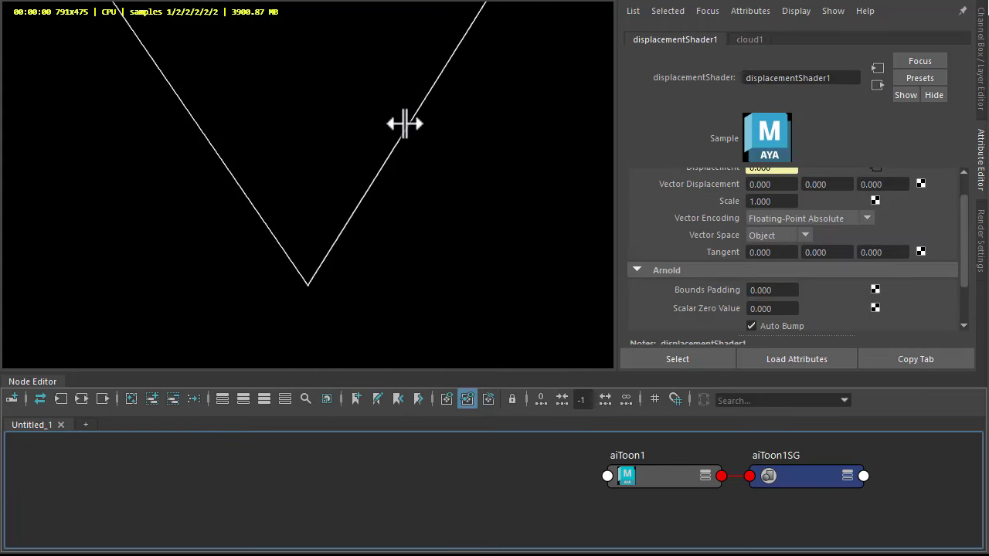
click(415, 147)
Set pPlaneShape1's Arnold subdivision to catclark with 6 iterations.
click(432, 178)
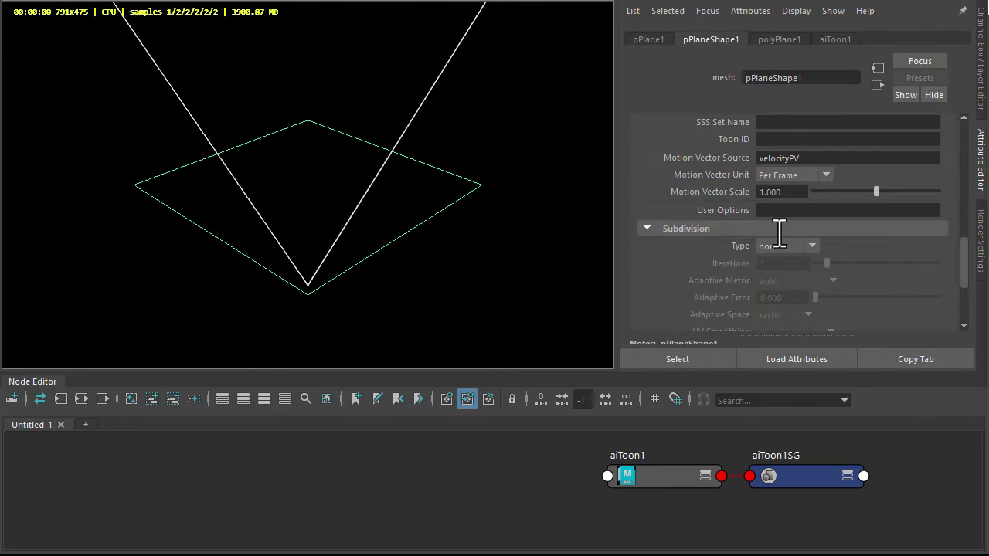
click(784, 245)
click(779, 264)
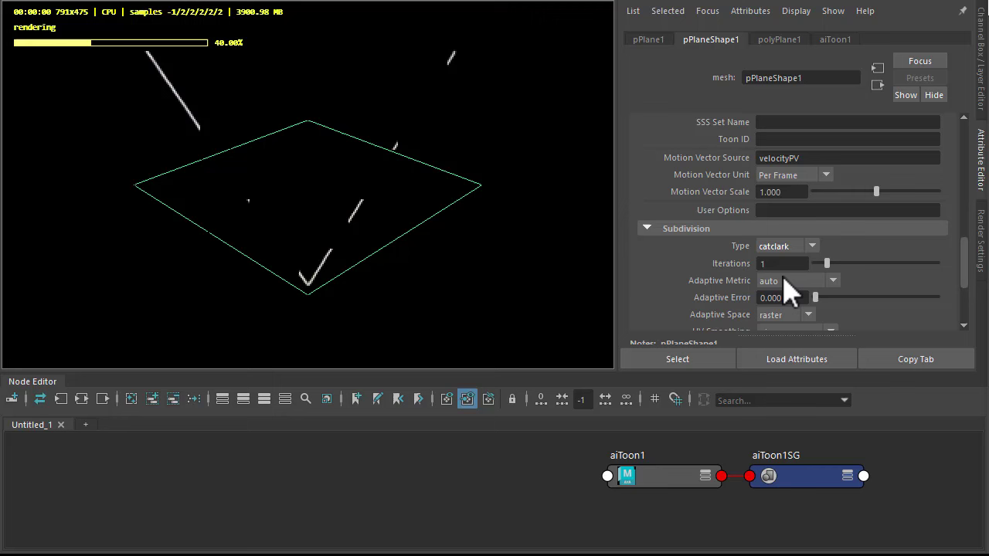
drag(834, 263, 890, 267)
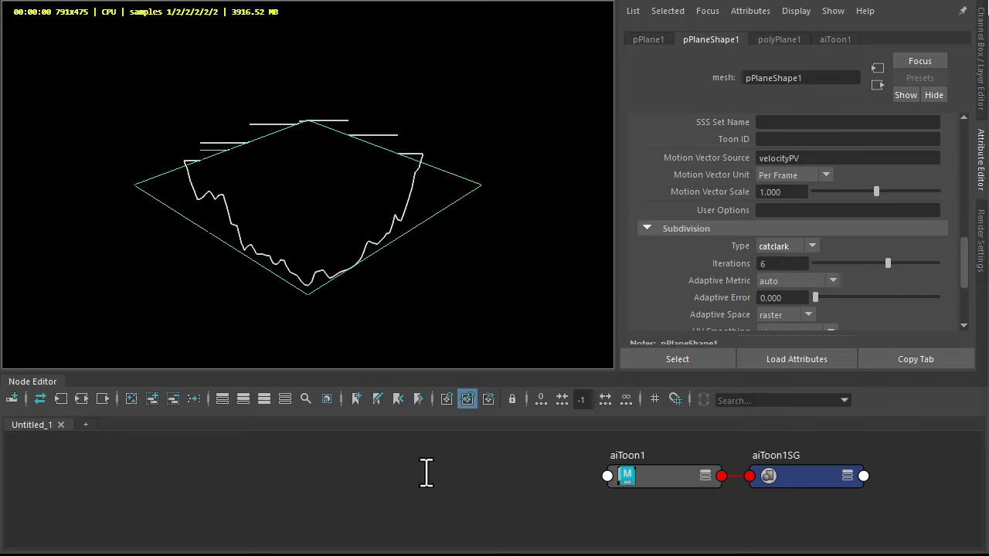
Graph aiToon1SG's input connections in the Node Editor.
right_drag(426, 473, 431, 400)
click(611, 437)
click(62, 398)
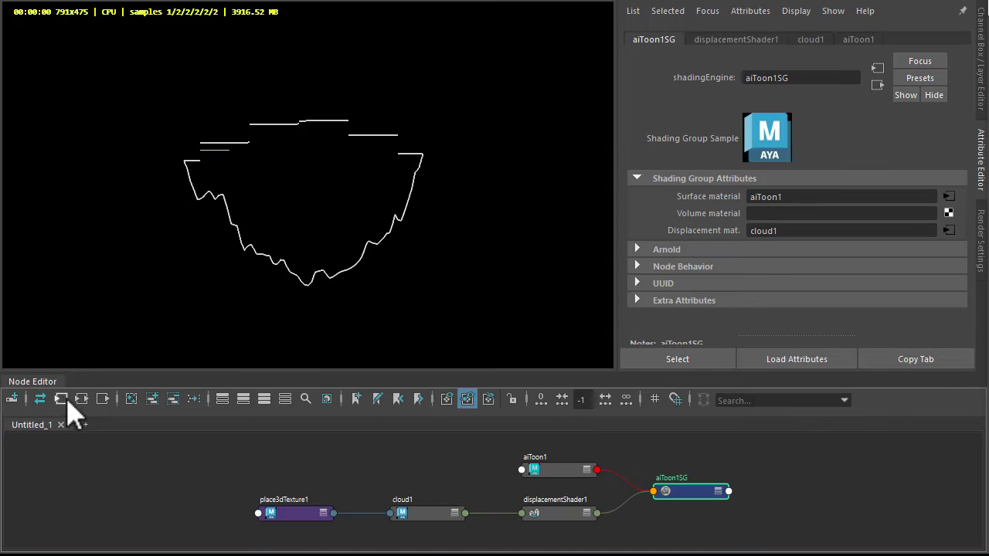
Set aiToon1's edge Angle Threshold to 1 and Normal Type to geometric normal.
click(543, 473)
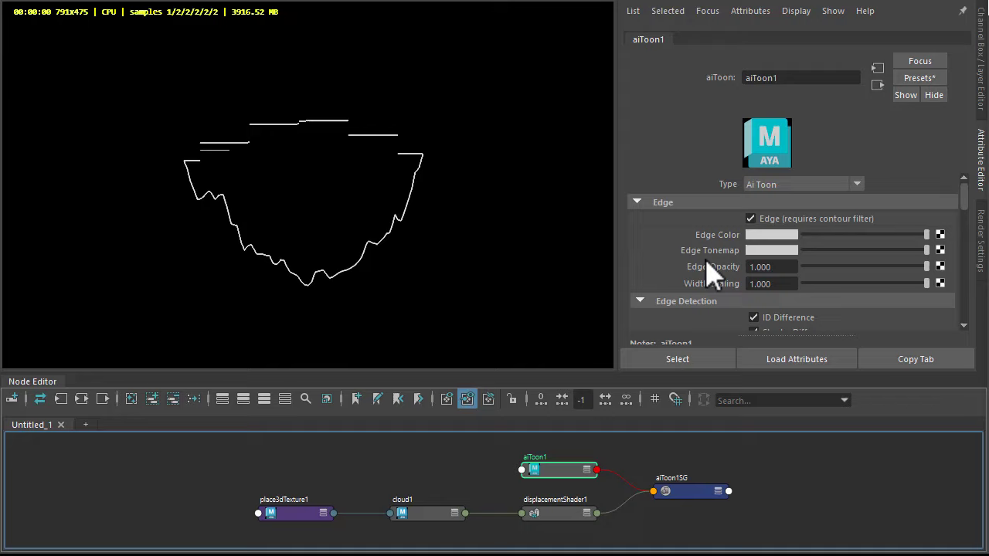
scroll(773, 275, down, 4)
drag(848, 241, 817, 242)
double_click(792, 241)
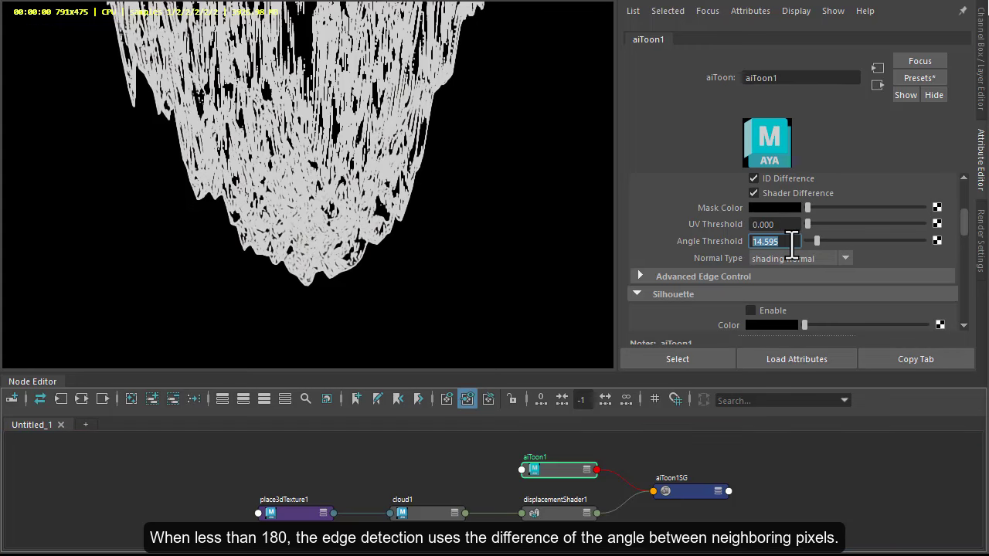
text(1)
key(Return)
click(806, 259)
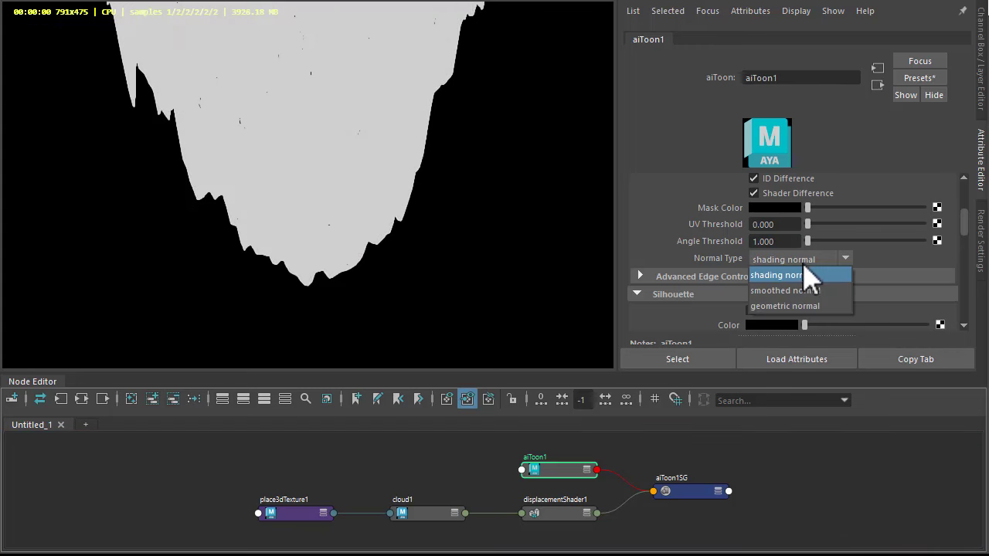
click(785, 305)
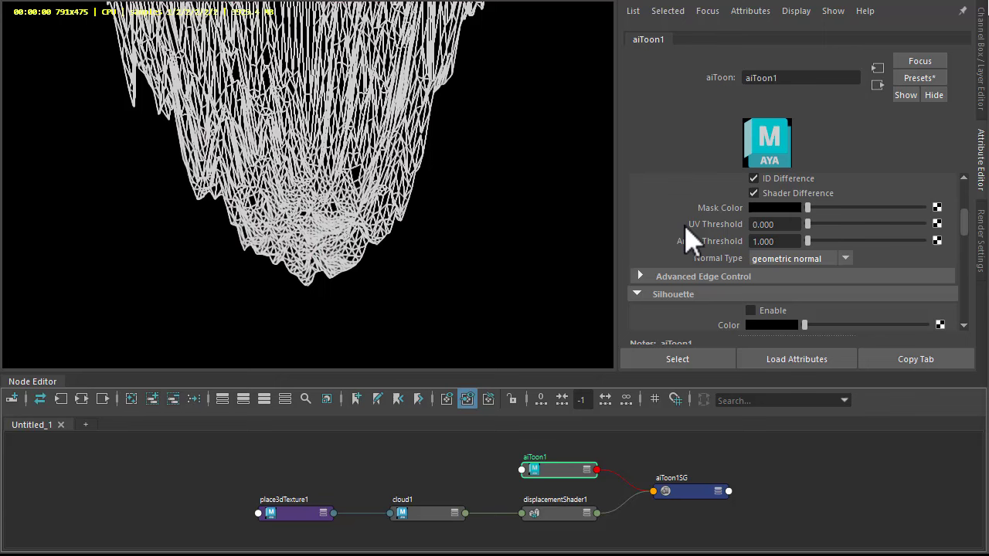
Lower displacementShader1's Scale to 0.330 and set Bounds Padding to 1.
click(570, 514)
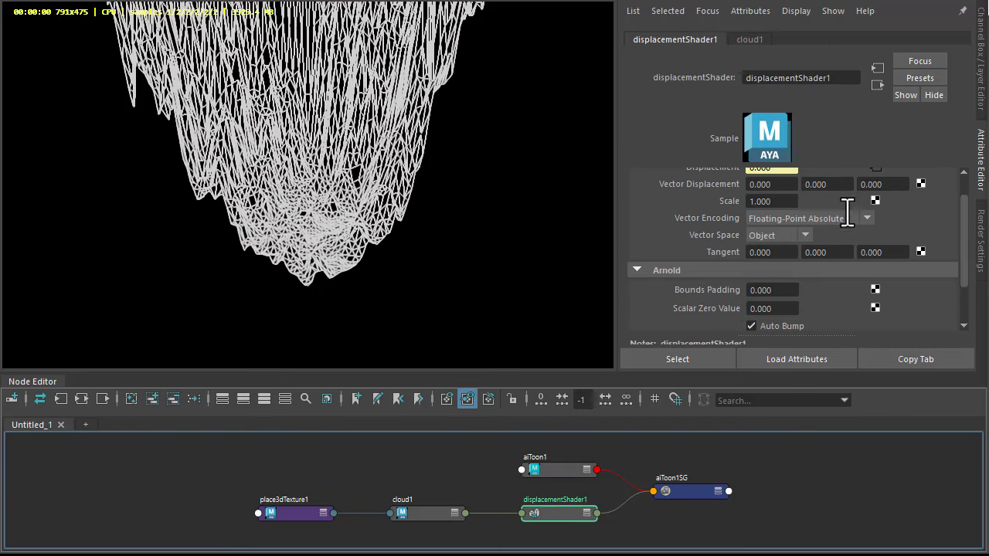
ctrl+drag(786, 201, 732, 210)
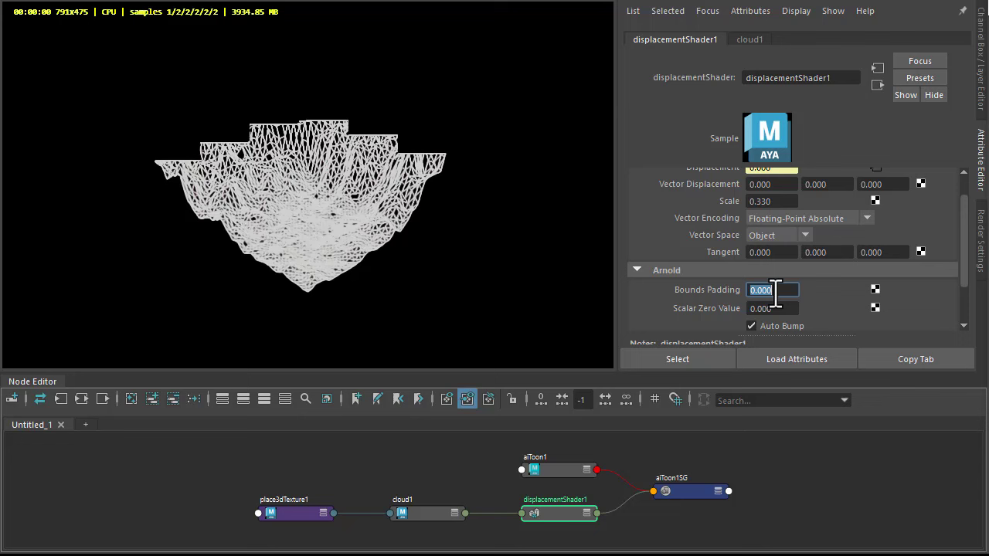
text(1)
key(Tab)
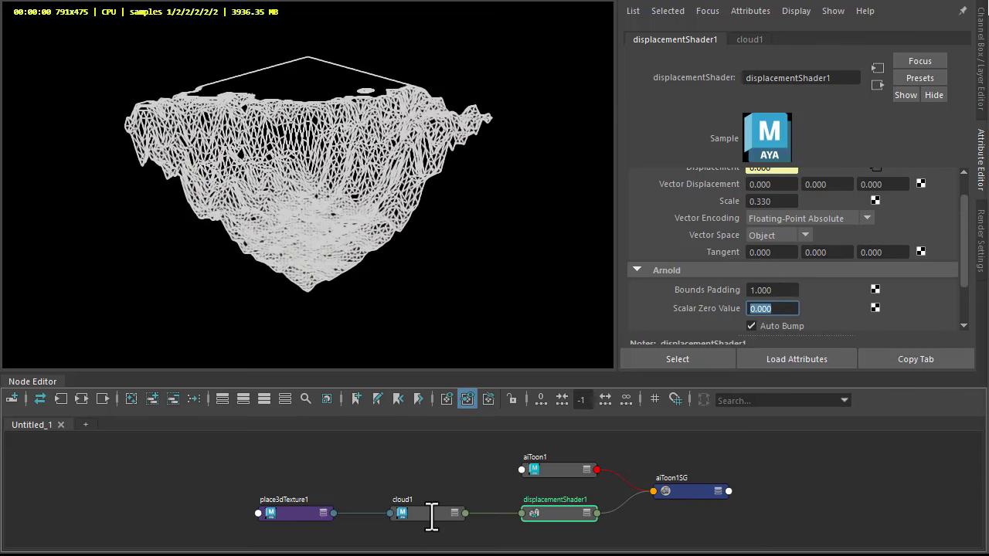
Raise cloud1's Edge Thresh and set its Center Thresh to 0.359.
click(432, 517)
scroll(694, 264, down, 2)
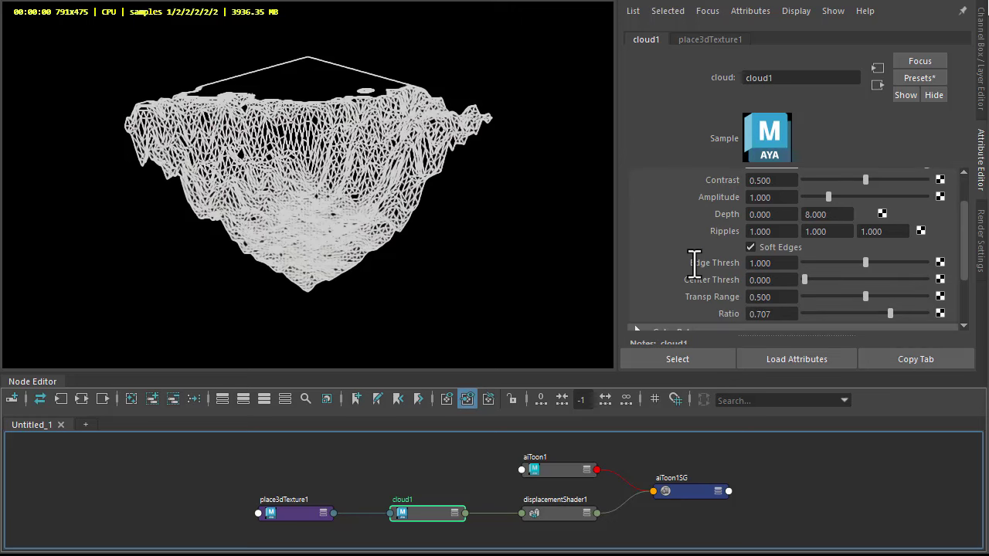
drag(861, 261, 882, 262)
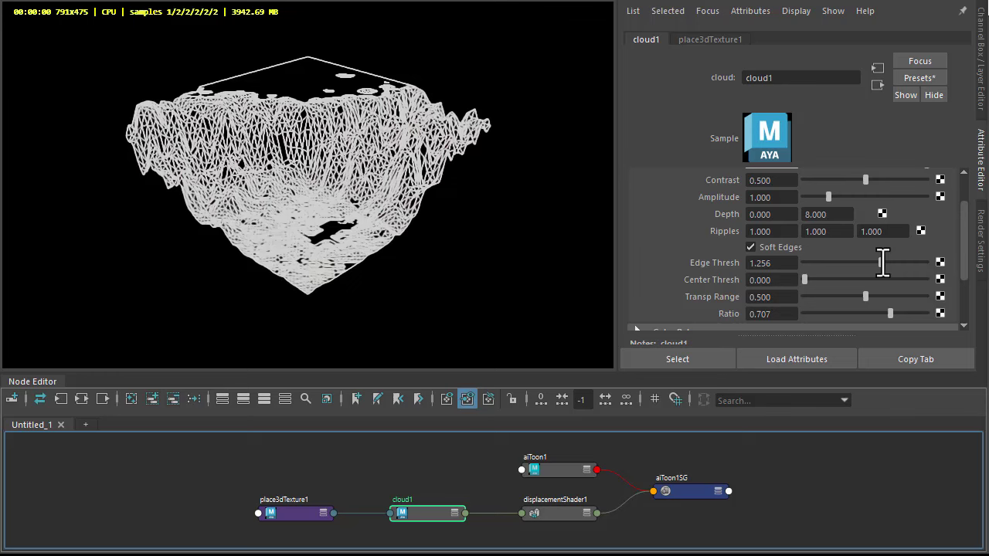
drag(826, 283, 898, 299)
Orbit the render view around the terrain, then select aiToon1.
click(429, 195)
alt+drag(429, 195, 667, 247)
click(550, 468)
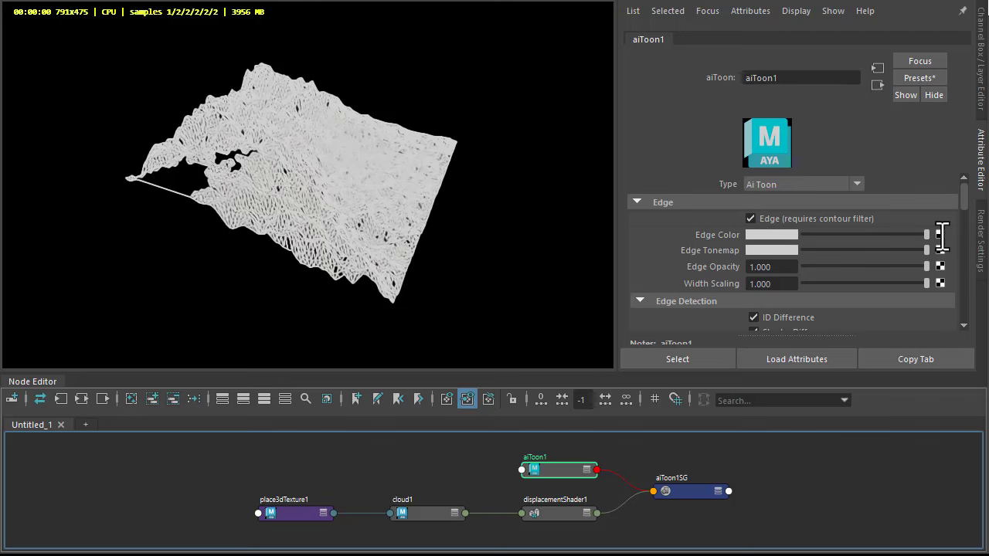
Map aiToon1's Edge Color to a new aiColorCorrect node.
click(940, 235)
double_click(351, 59)
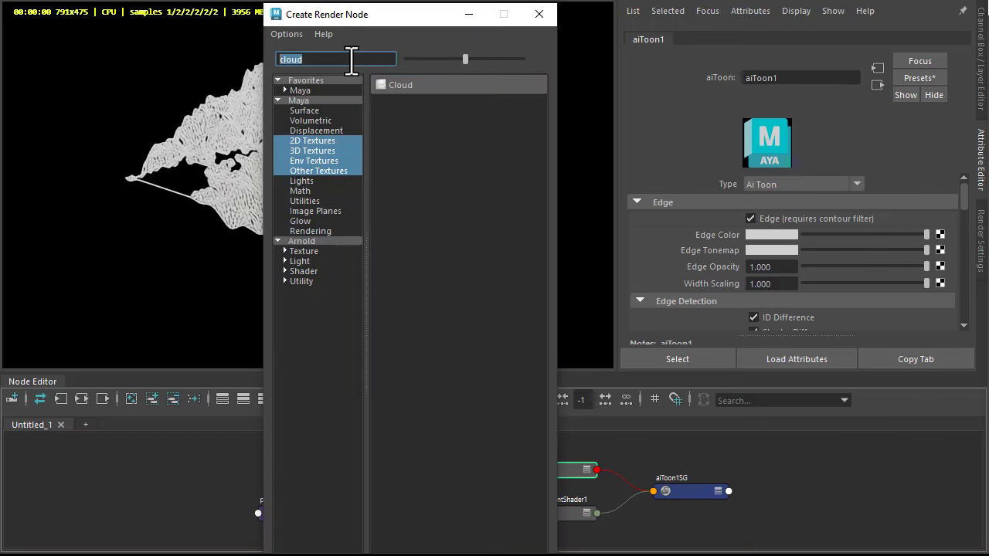
text(cool)
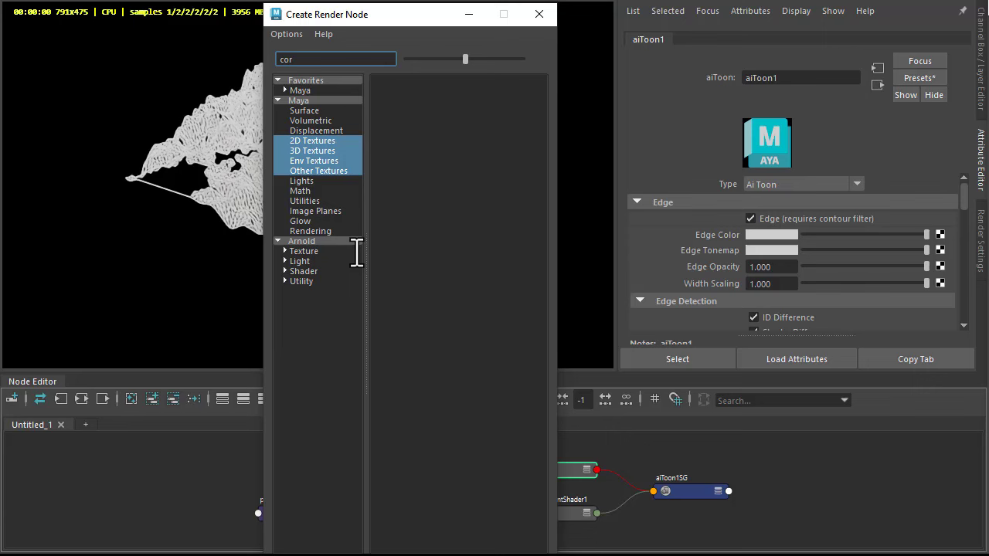
click(352, 242)
click(430, 85)
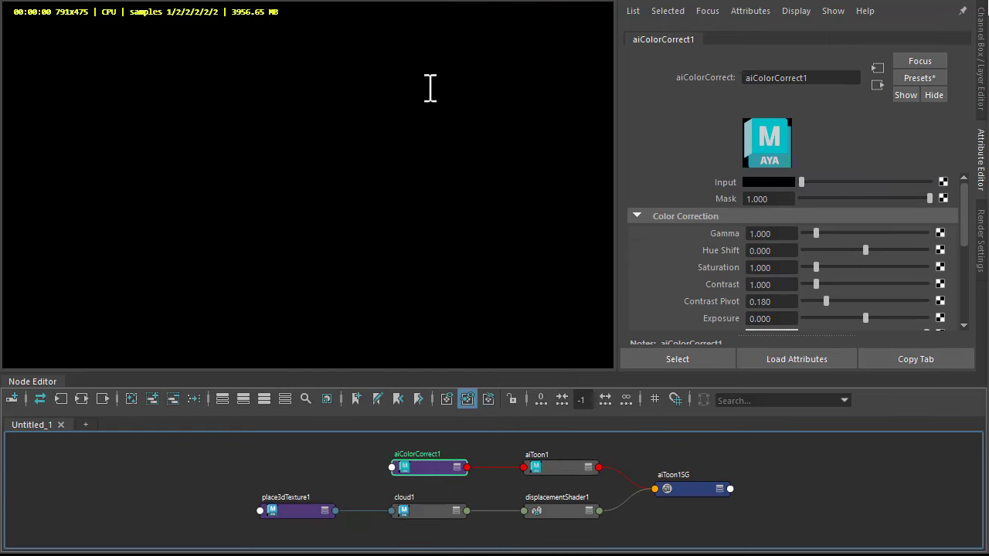
Feed aiColorCorrect1's Input from a new aiColorJitter node.
click(942, 181)
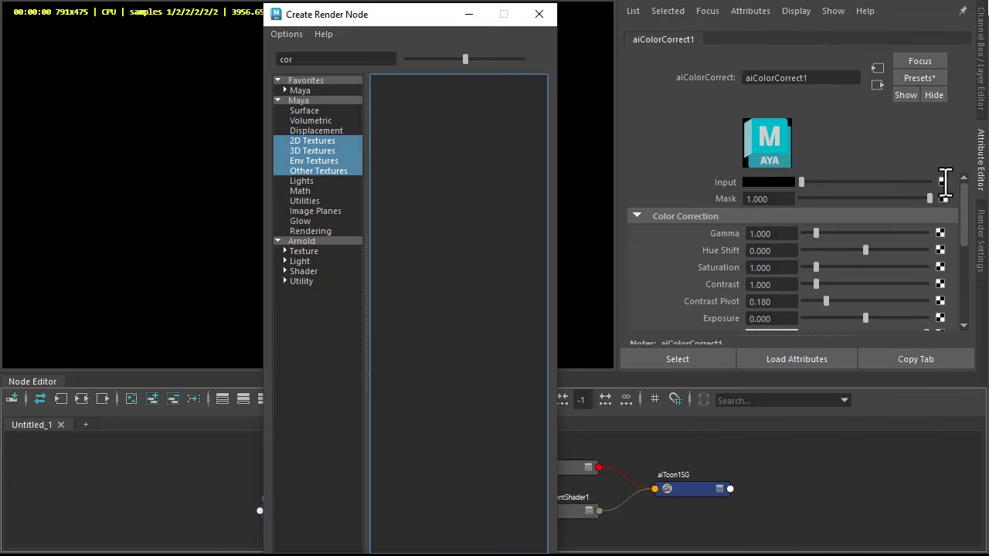
double_click(328, 61)
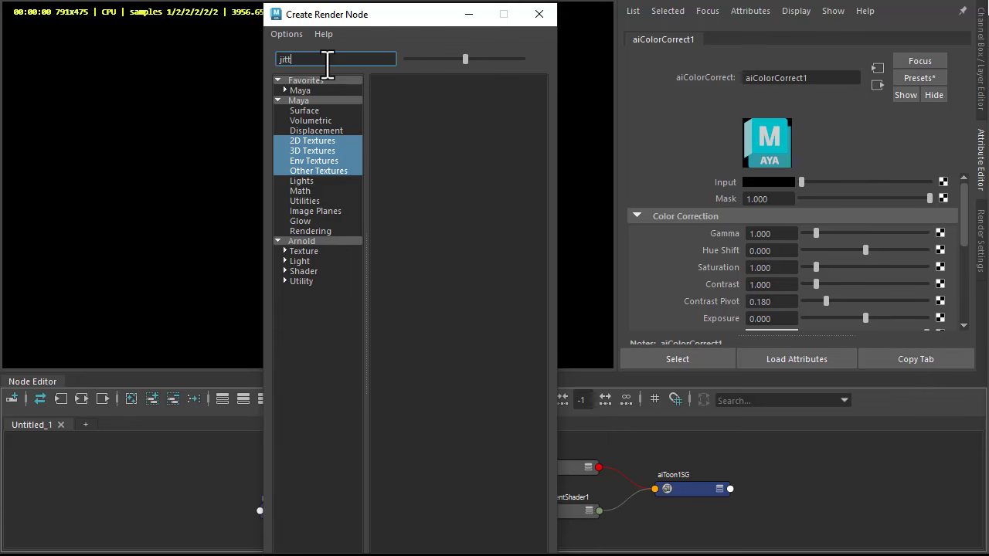
click(318, 242)
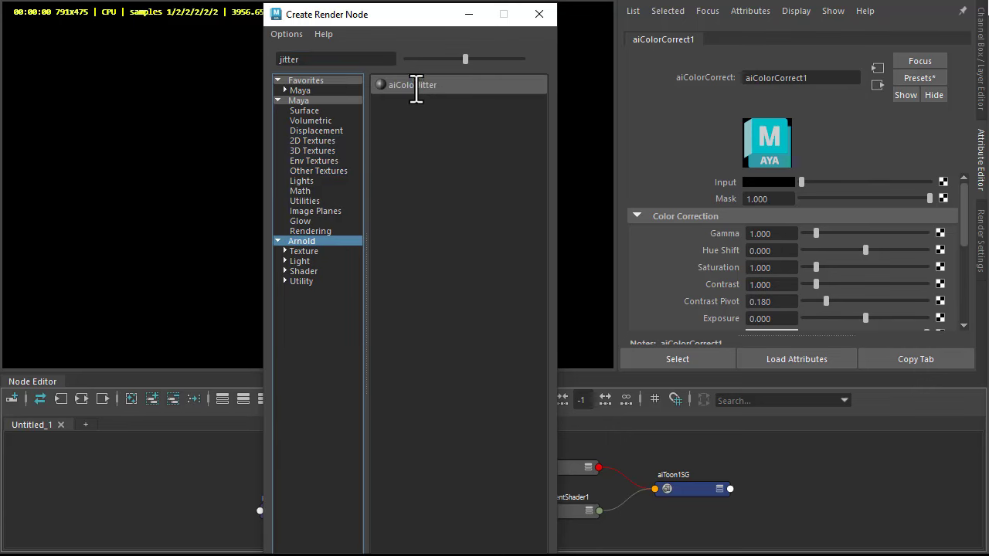
click(415, 85)
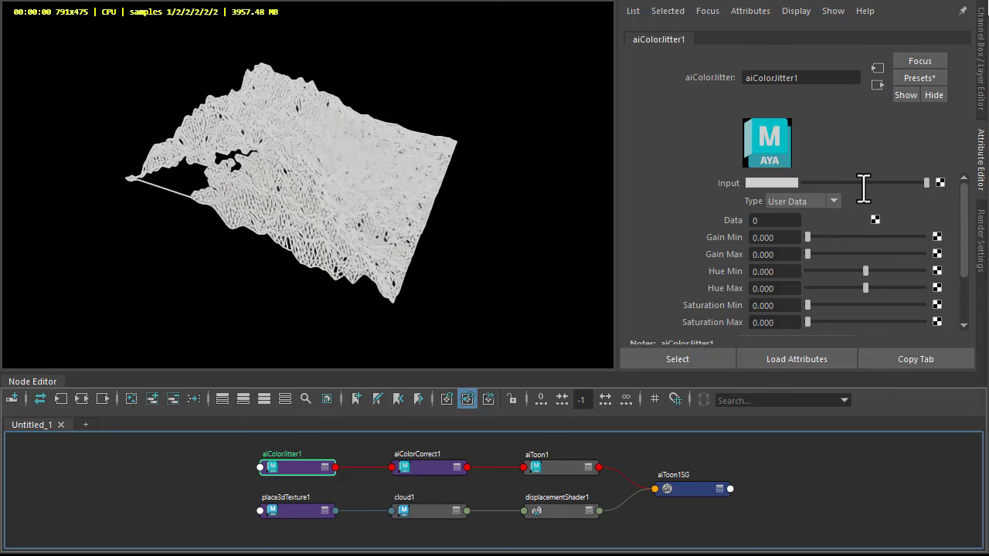
Search the render node list for aiUtility to map aiColorJitter1's input.
click(939, 182)
click(358, 58)
text(jitter)
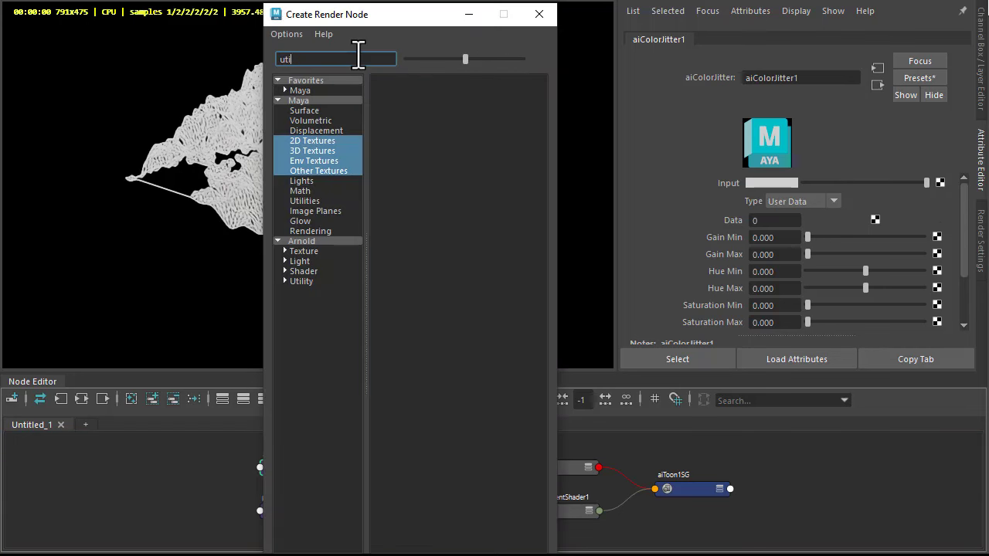
click(342, 243)
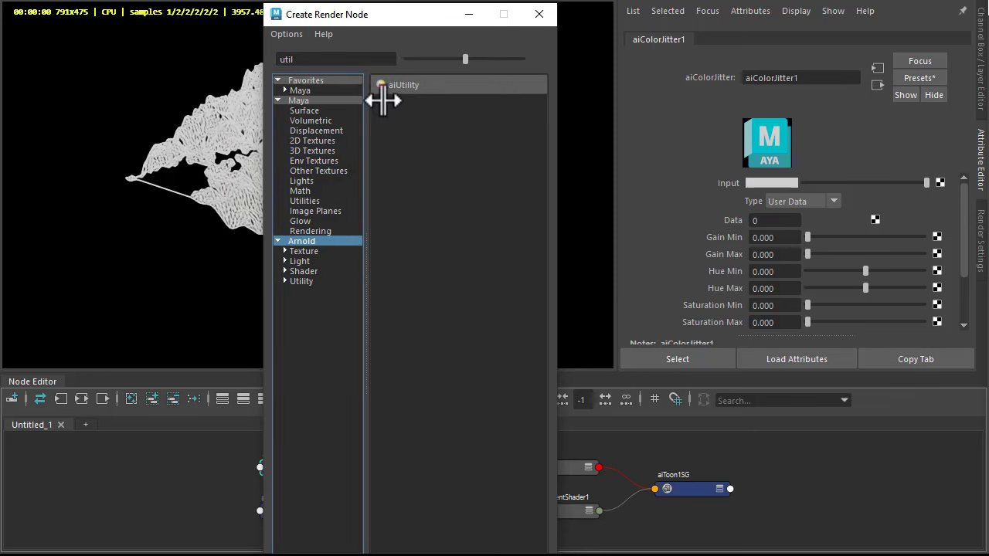
Create aiUtility1 feeding the jitter and lay out the aiToon1SG network.
click(380, 88)
click(734, 468)
click(40, 398)
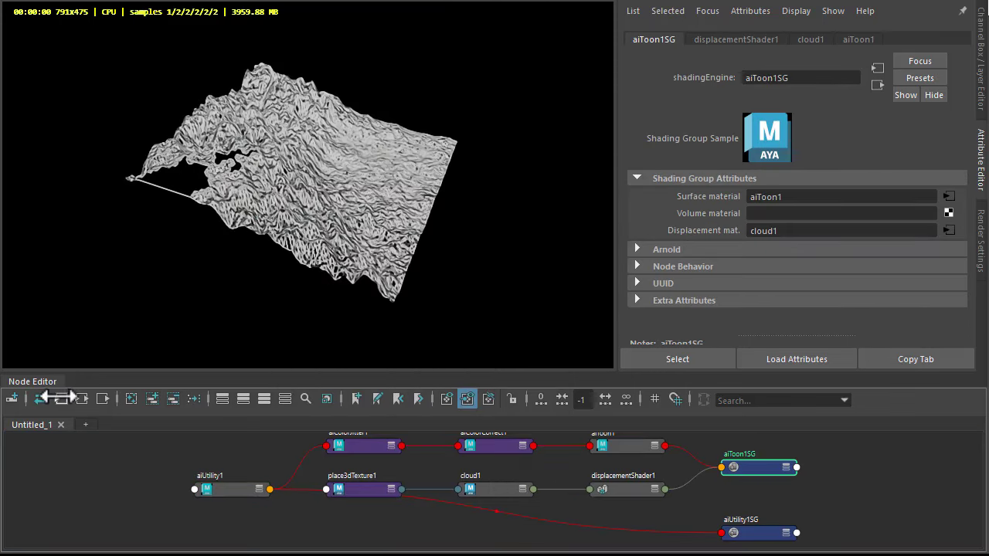
click(271, 505)
scroll(271, 505, up, 2)
alt+middle_drag(271, 506, 170, 518)
Set aiUtility1's Shade Mode to flat.
click(100, 462)
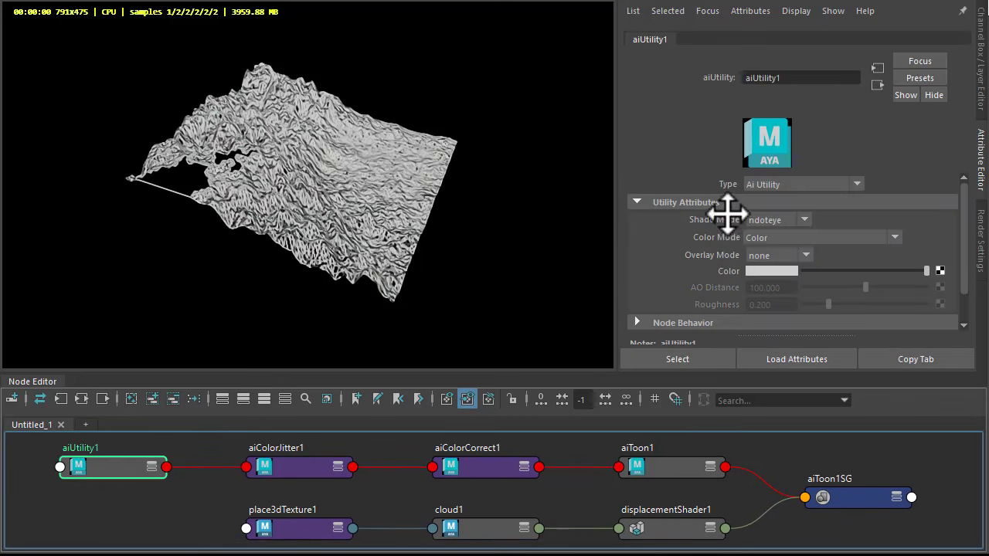
click(771, 221)
click(765, 267)
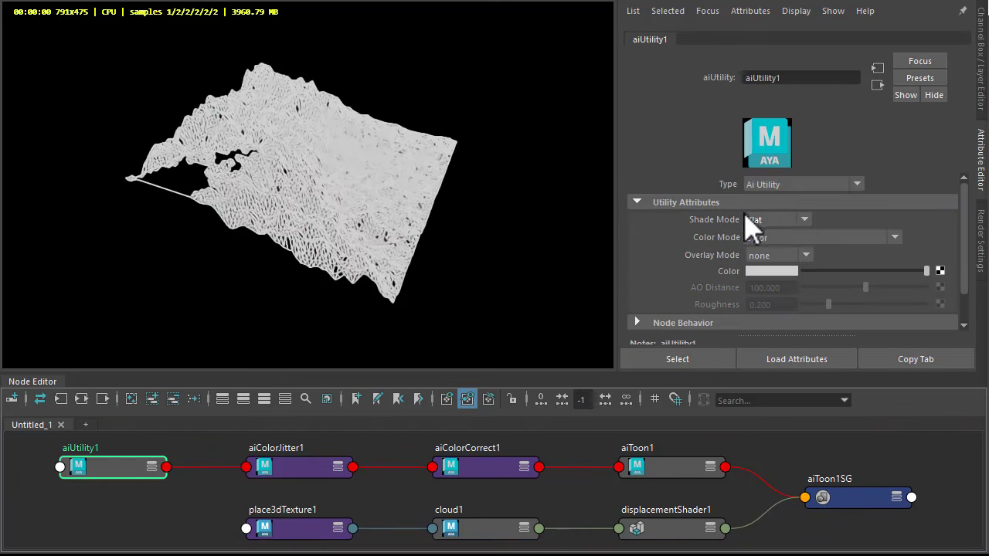
Try Normal, geometric, un-bumped and UV colour modes, settling on Normal.
click(776, 237)
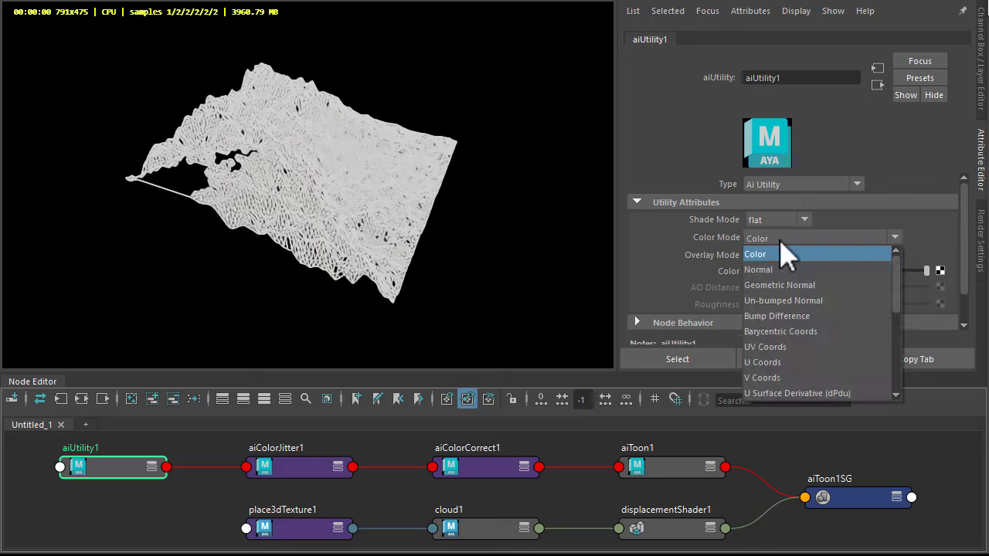
click(773, 271)
click(773, 238)
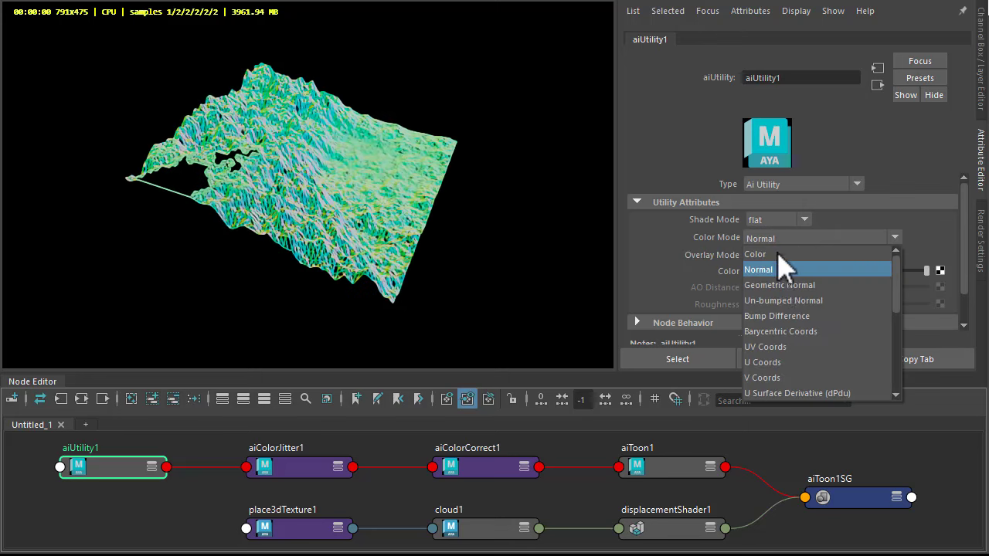
click(780, 283)
click(780, 239)
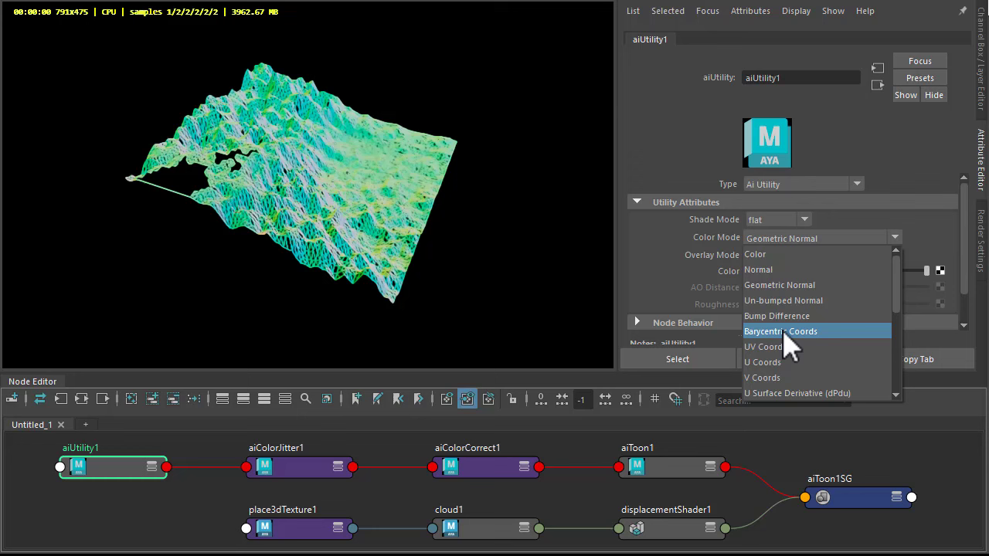
click(786, 302)
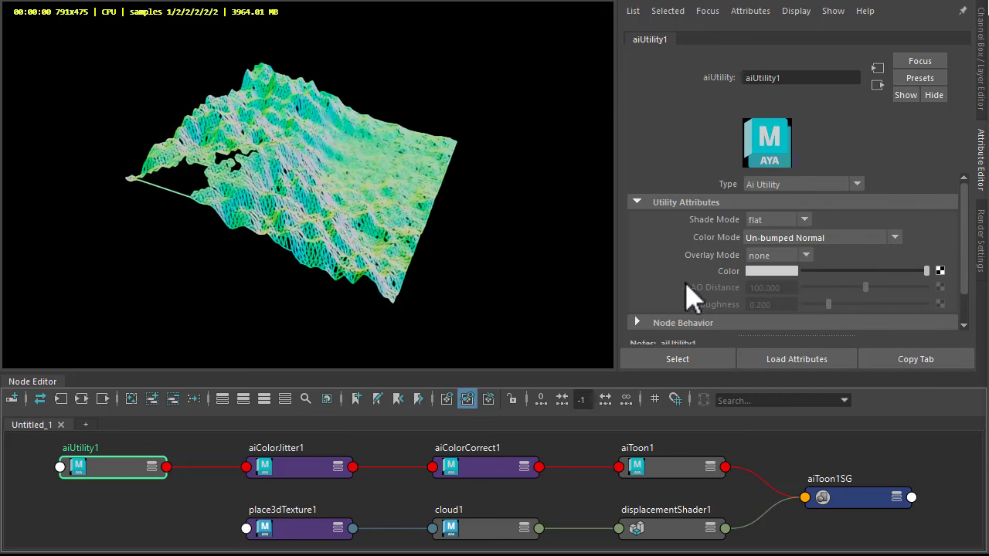
click(799, 239)
click(796, 347)
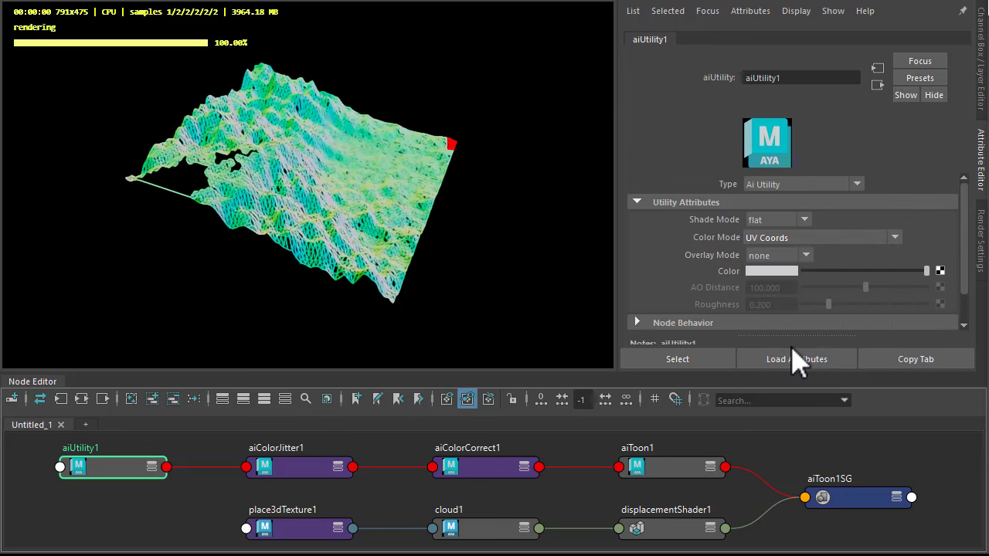
click(793, 238)
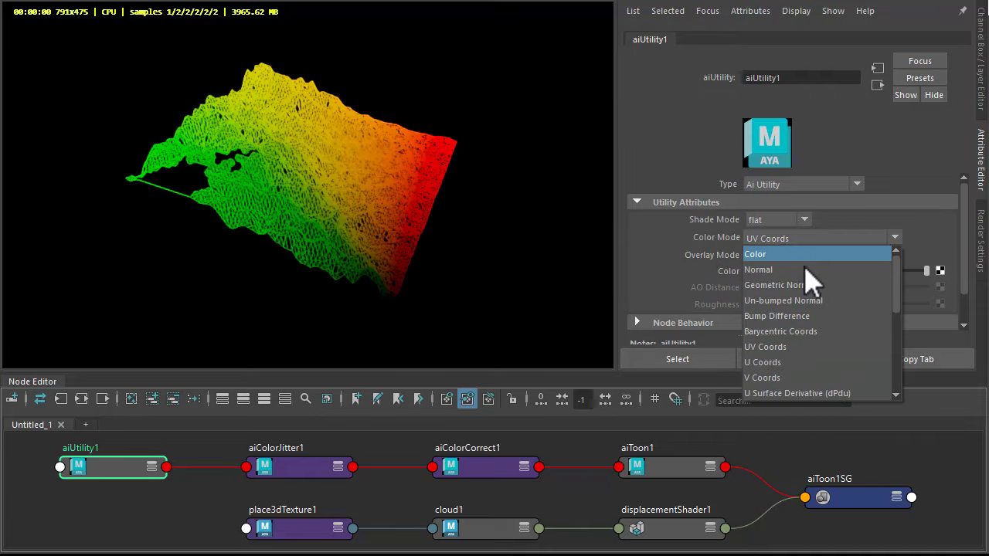
click(780, 268)
click(375, 209)
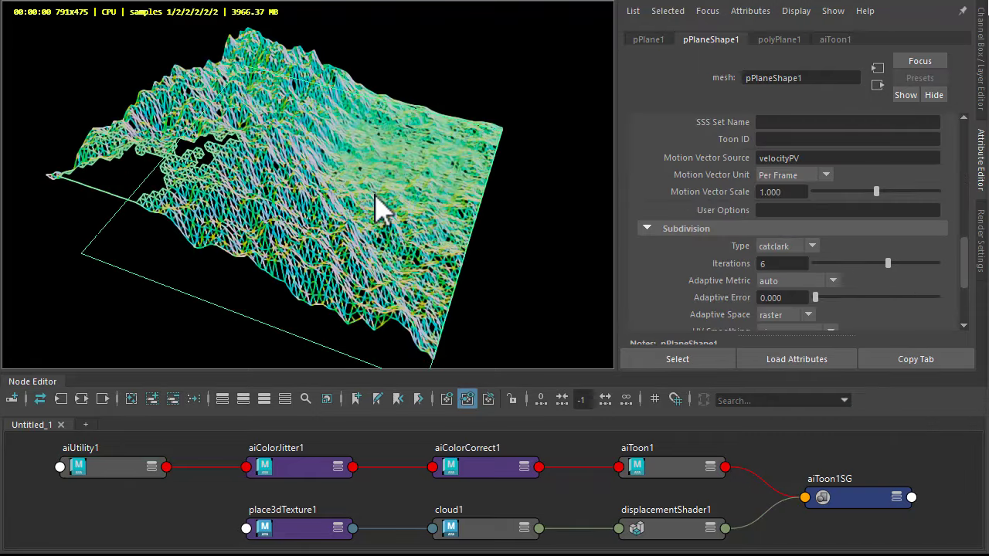
alt+drag(376, 209, 464, 220)
Set aiColorJitter1 to jitter by face id with Hue Min 0.014 and Hue Max 0.527.
click(298, 464)
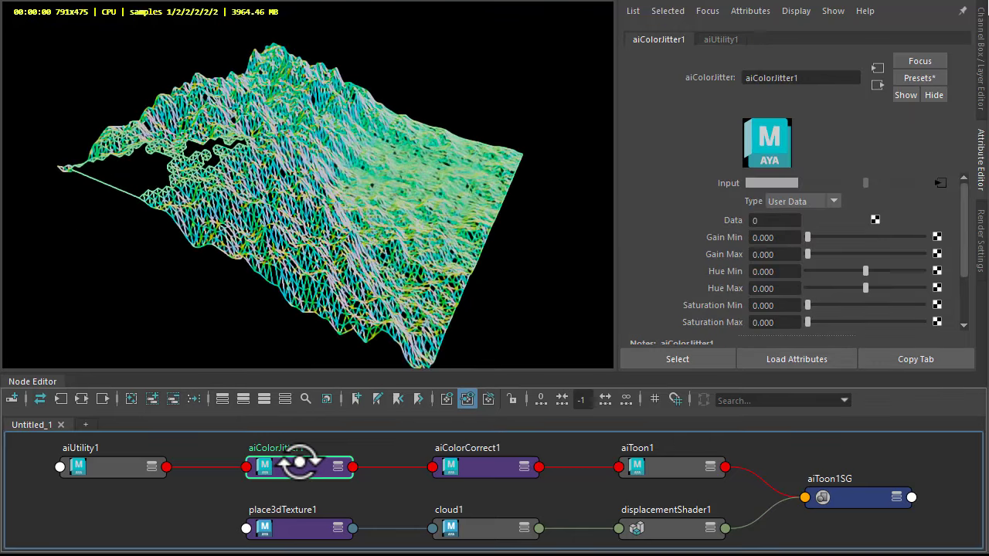
click(800, 202)
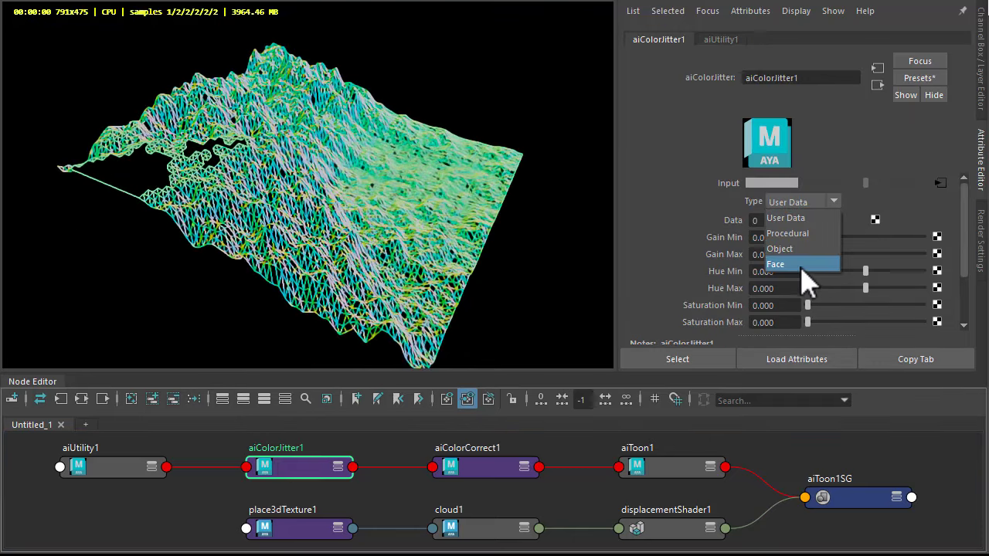
click(804, 264)
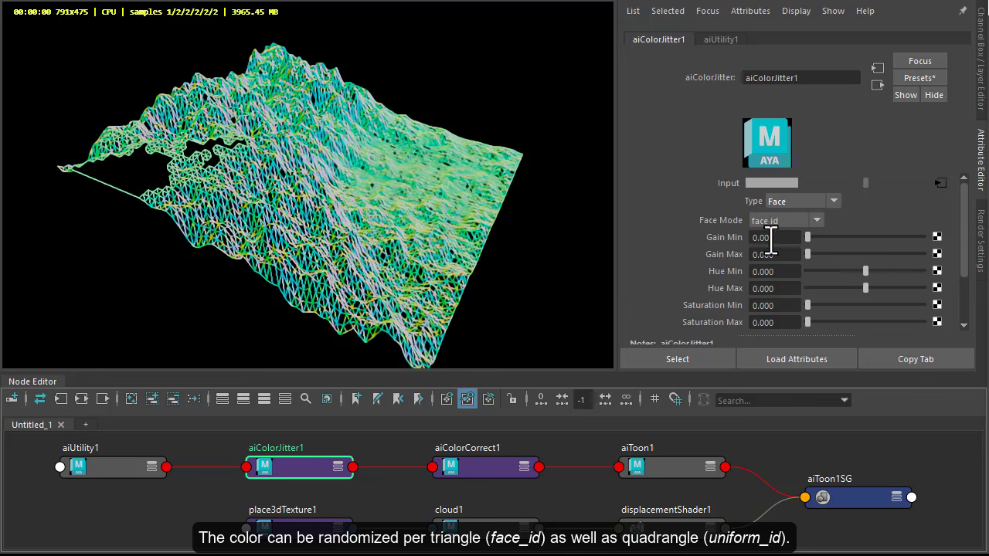
mouse_move(869, 290)
mouse_down()
mouse_move(919, 287)
mouse_move(858, 289)
mouse_move(896, 290)
mouse_move(827, 275)
mouse_move(866, 276)
mouse_up()
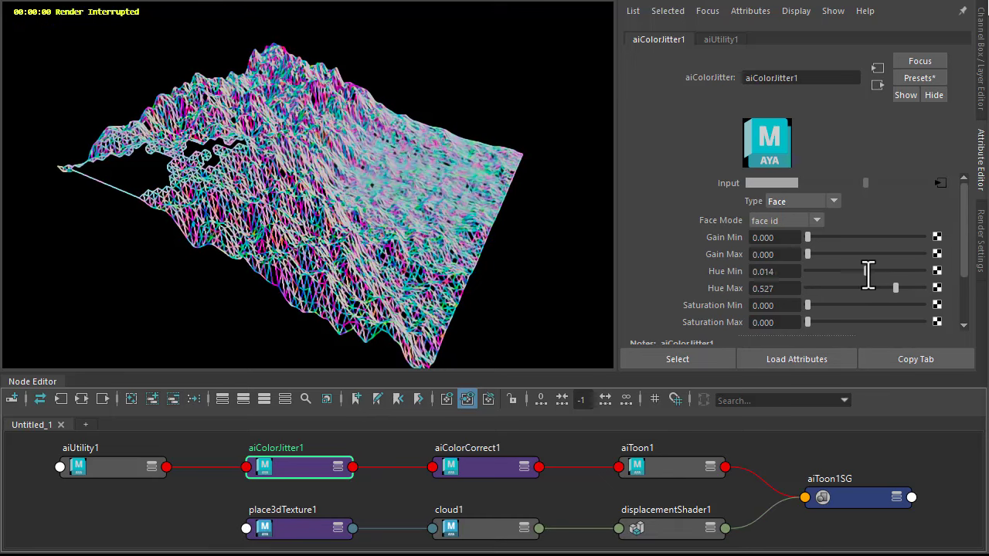
Give aiColorCorrect1 Gamma 3.397, Saturation 3.654 and Hue Shift -0.808.
click(498, 467)
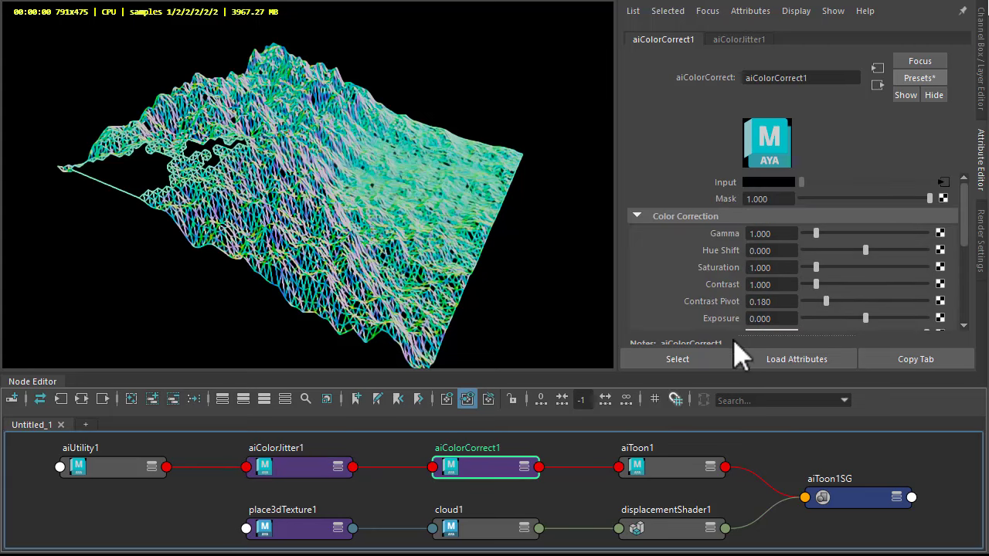
drag(850, 250, 886, 250)
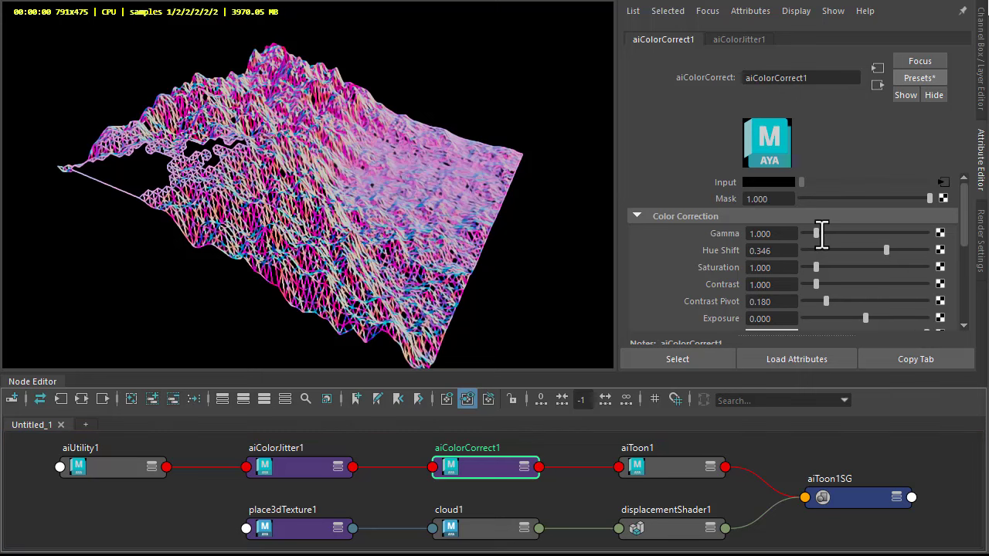
drag(818, 233, 907, 251)
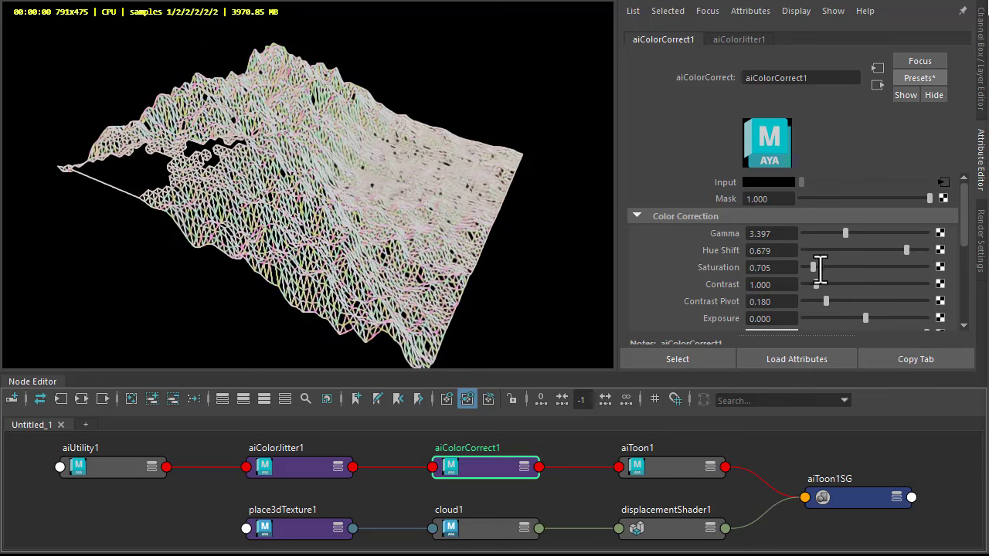
mouse_move(819, 267)
mouse_down()
mouse_move(848, 267)
mouse_move(816, 249)
mouse_up()
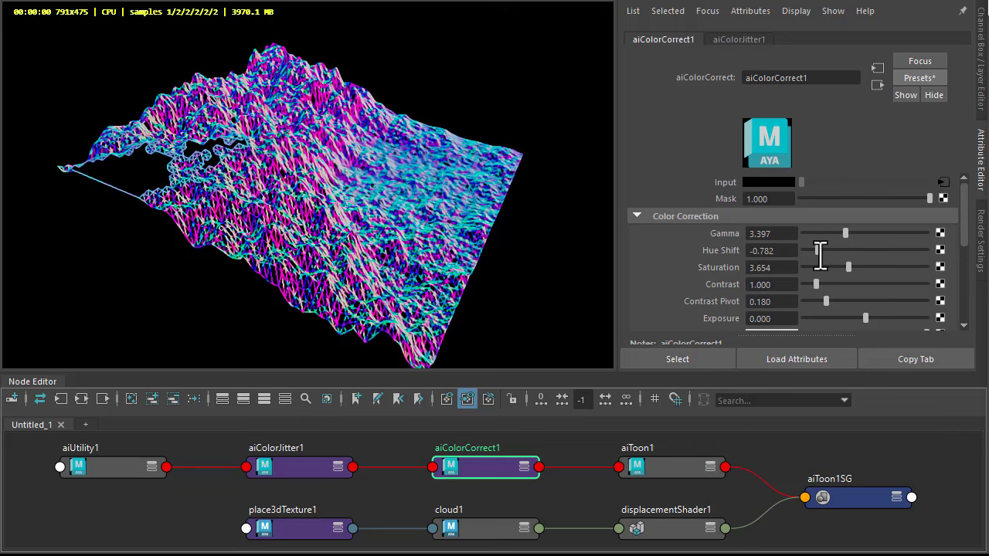
drag(819, 255, 817, 255)
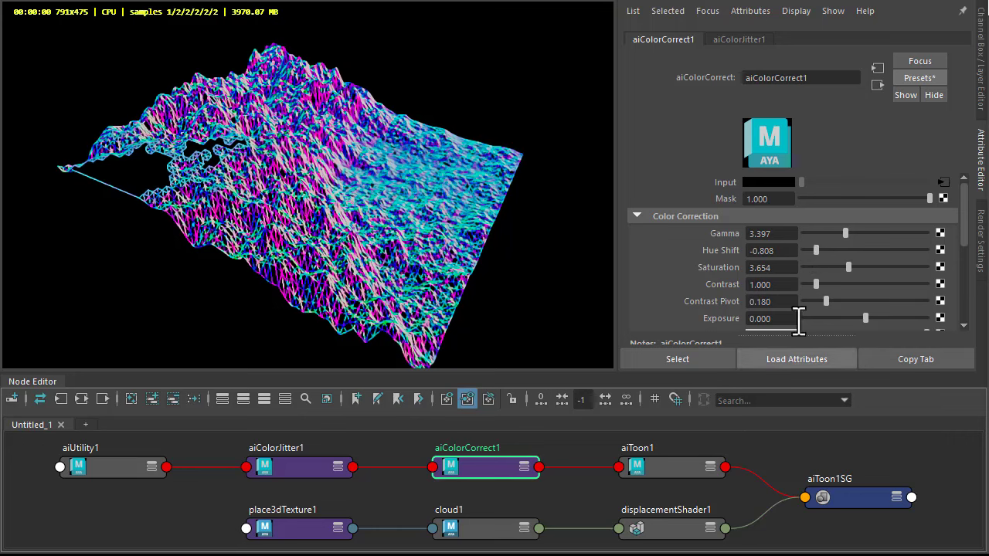
Try aiUtility UV Coords colouring and another hue shift, then undo both changes.
click(108, 464)
click(772, 240)
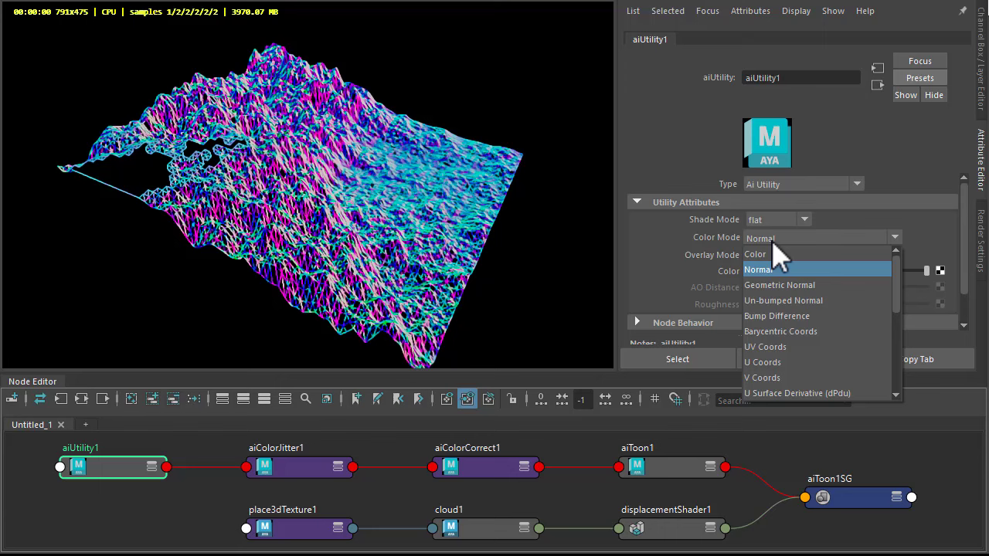
click(763, 348)
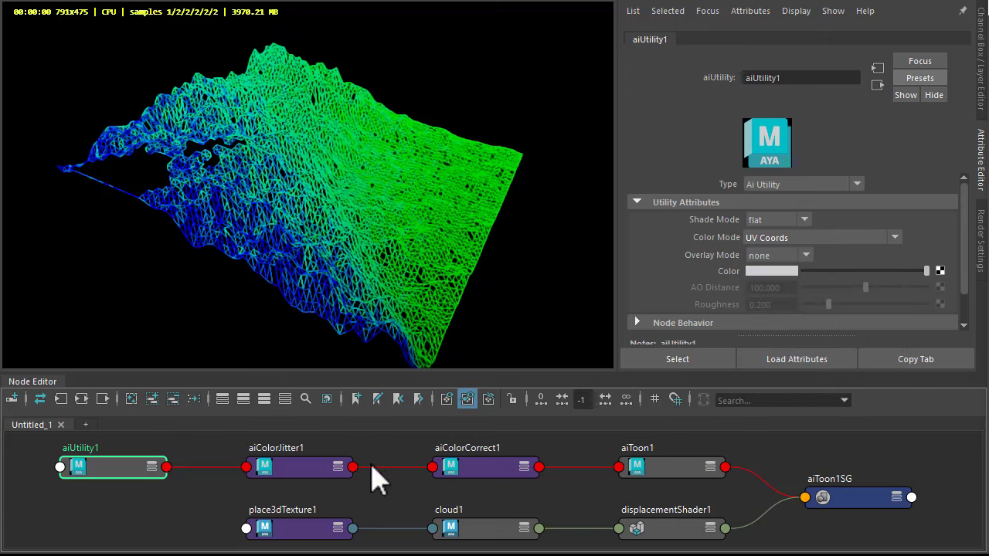
click(496, 473)
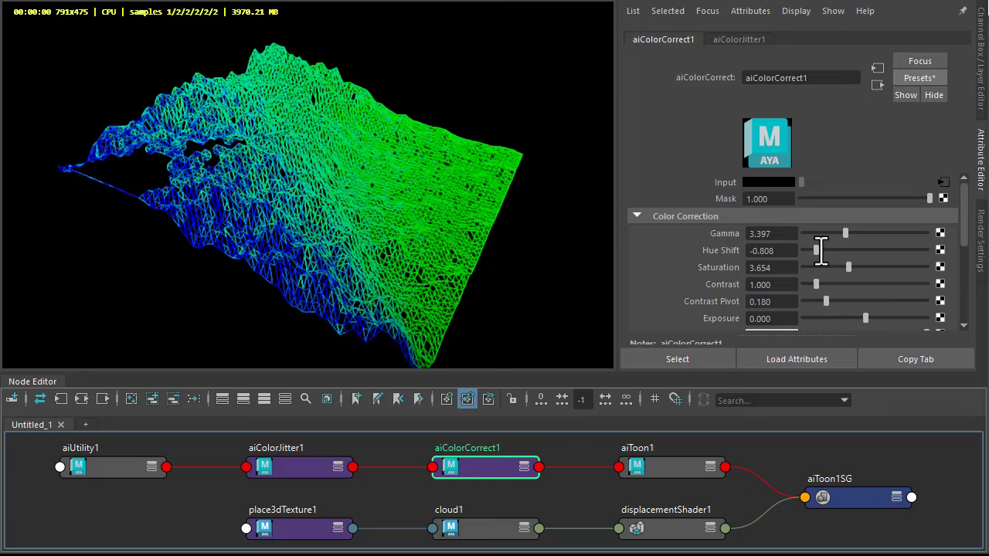
mouse_move(820, 249)
mouse_down()
mouse_move(812, 252)
mouse_move(887, 251)
mouse_move(827, 250)
mouse_up()
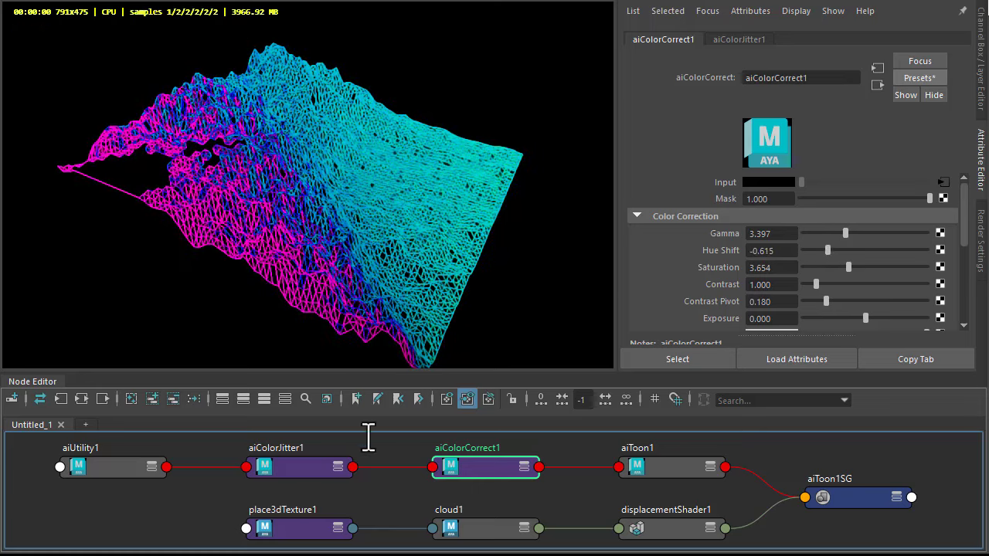
key(ctrl+z)
key(ctrl+z)
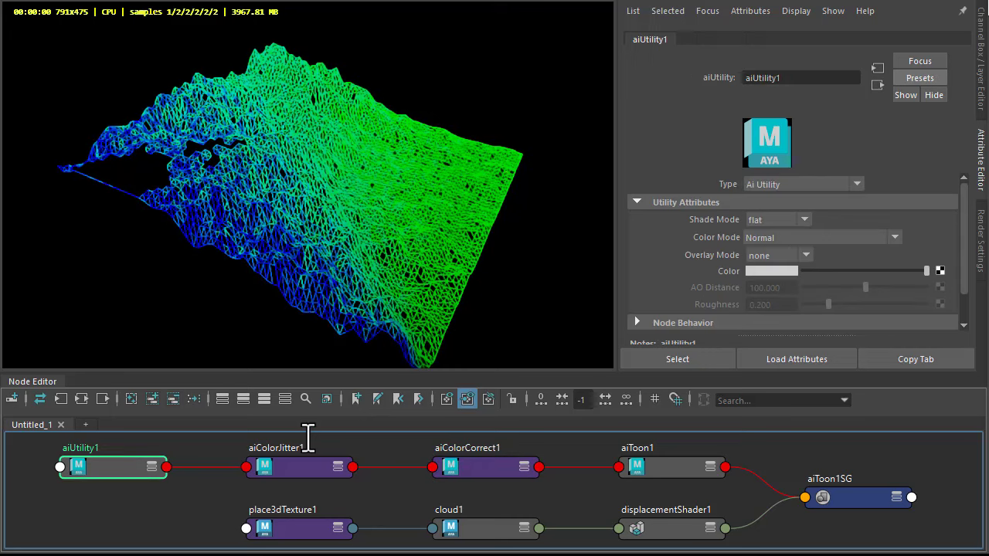
key(shift+z)
key(shift+z)
key(shift+z)
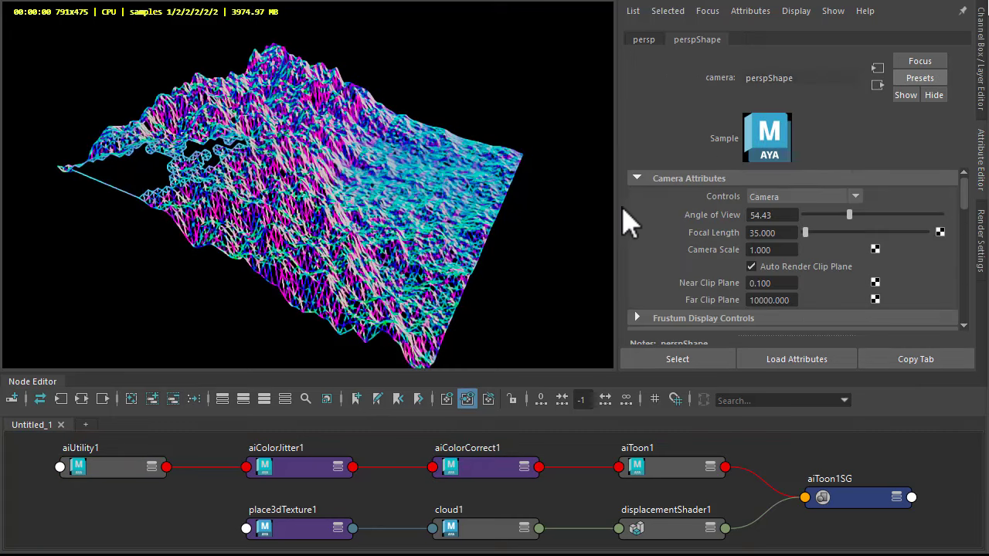
Duplicate the persp camera as RenderCam and give it an orthographic Arnold Camera Type.
key(ctrl+d)
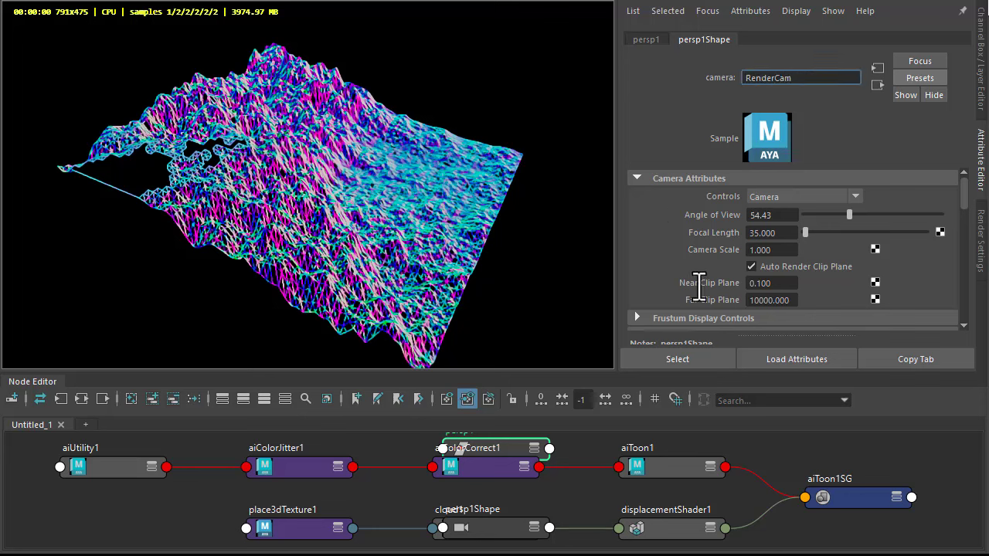
scroll(698, 284, down, 10)
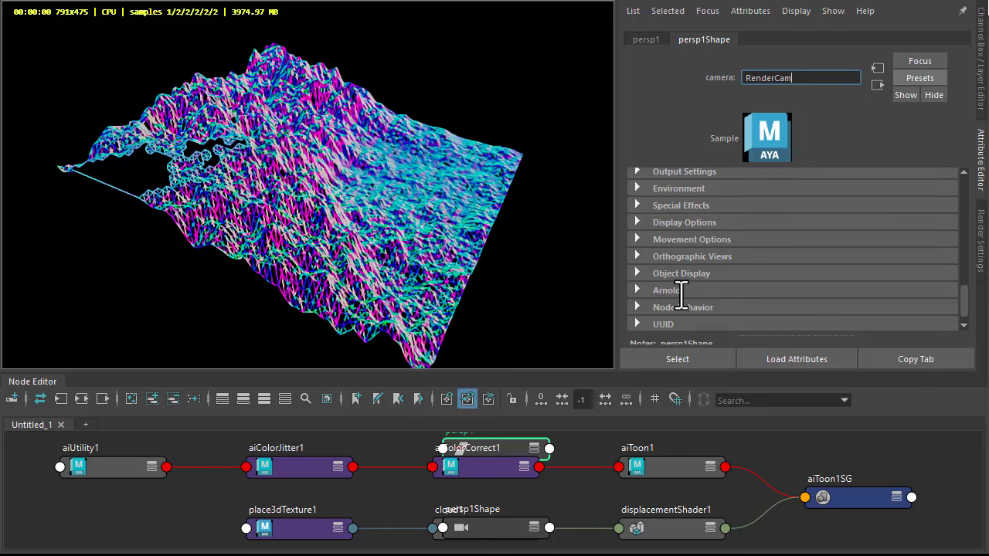
click(681, 291)
scroll(681, 294, down, 4)
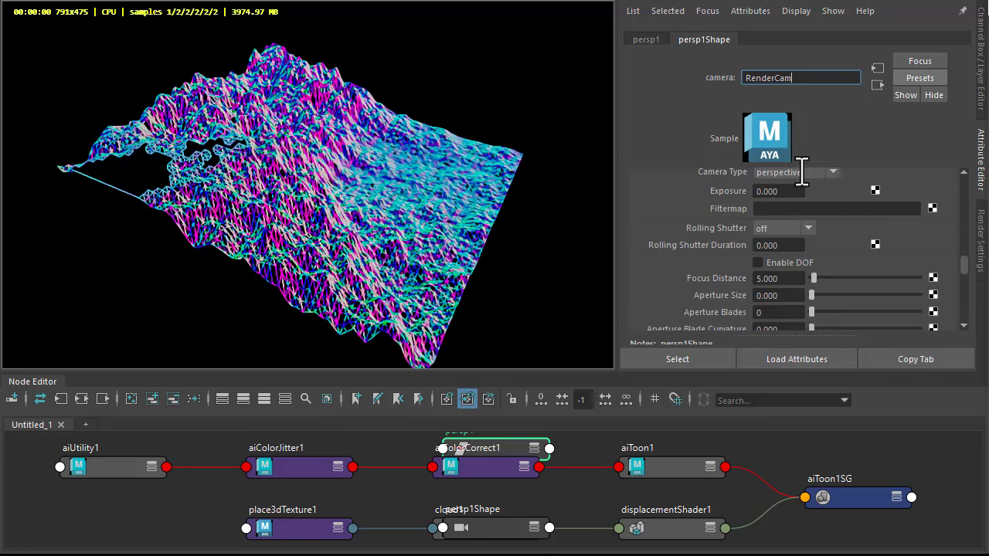
click(781, 256)
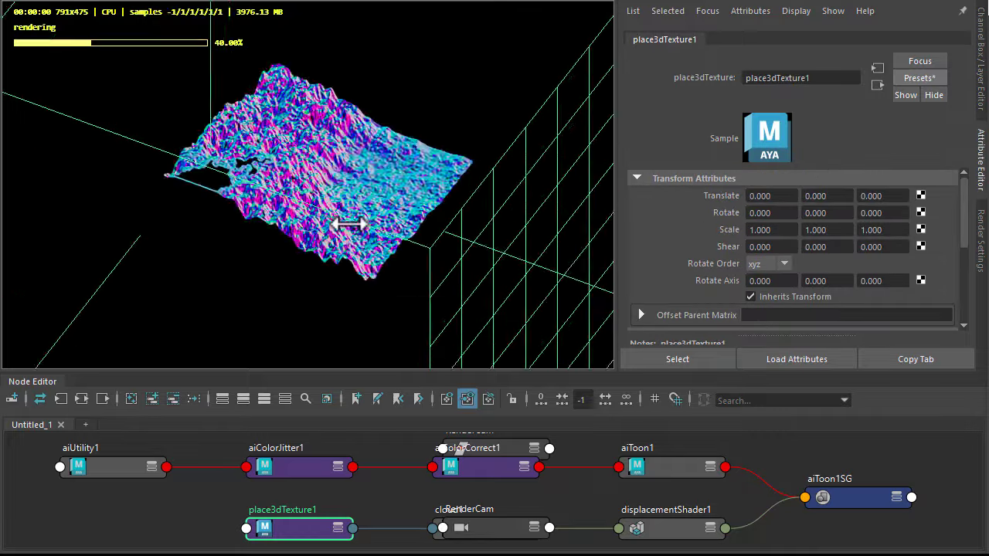
Drag place3dTexture1 in the viewport to Translate X -0.771.
drag(335, 247, 376, 297)
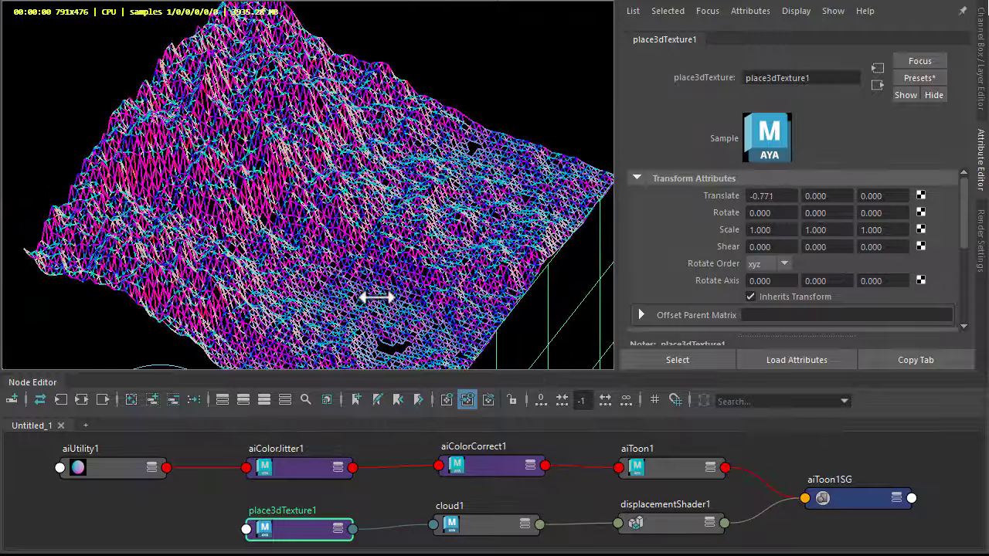
Raise aiToon1's Edge Detection Angle Threshold, then set it back to 1.
click(680, 461)
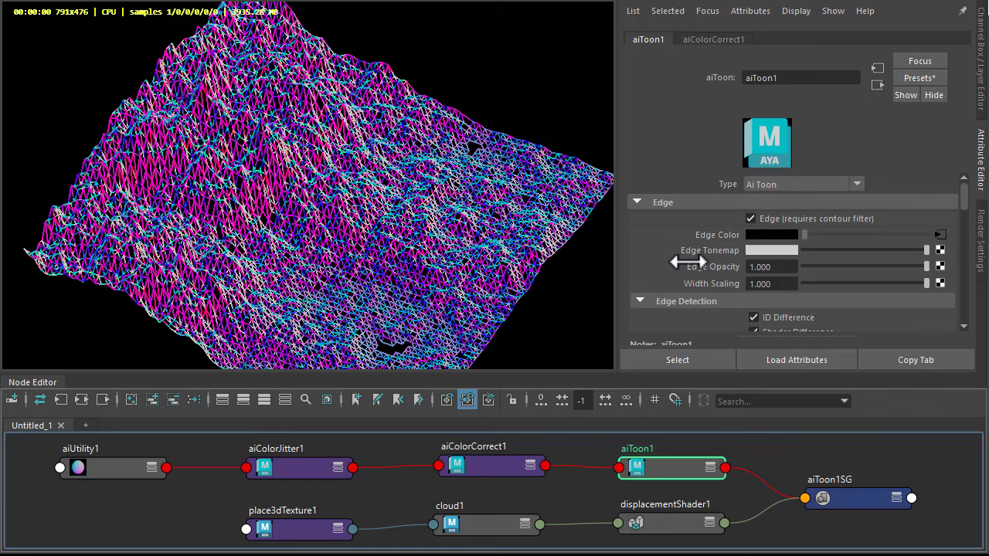
scroll(687, 263, down, 3)
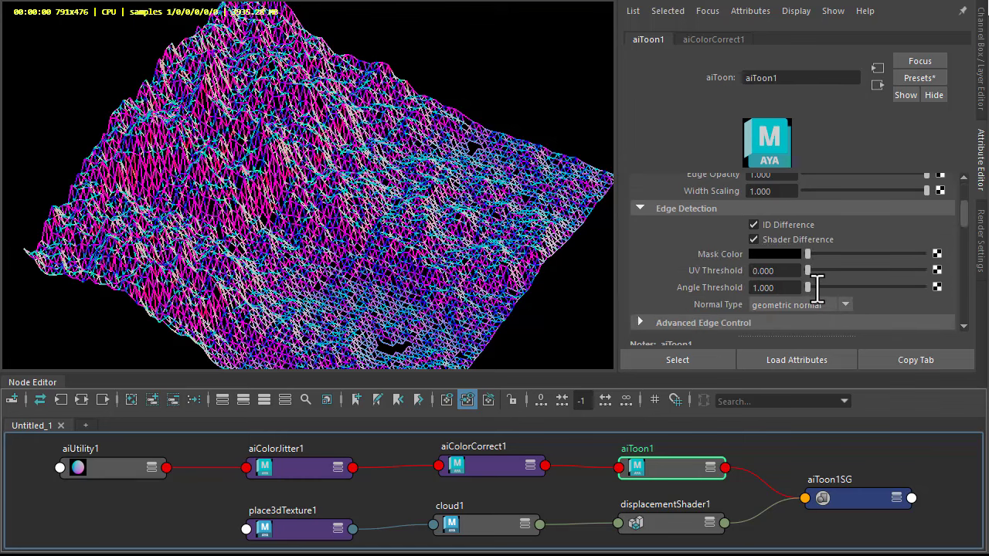
mouse_move(817, 287)
mouse_down()
mouse_move(927, 287)
mouse_move(806, 294)
mouse_up()
double_click(772, 288)
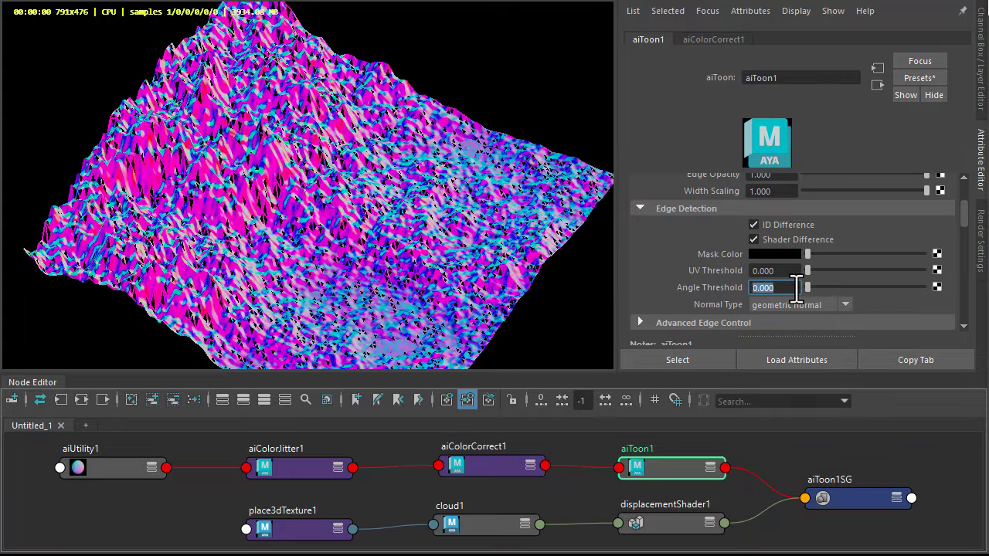
text(1)
key(Return)
Give pPlaneShape1 linear Arnold subdivision at 5 iterations and move place3dTexture1 to -0.500, 0.185, 0.141.
click(321, 239)
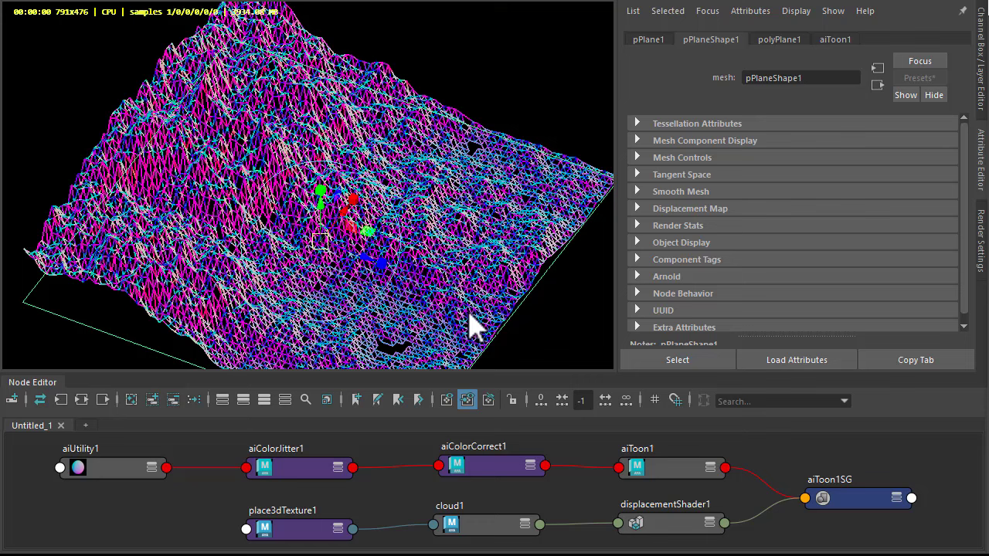
click(665, 277)
scroll(674, 294, down, 5)
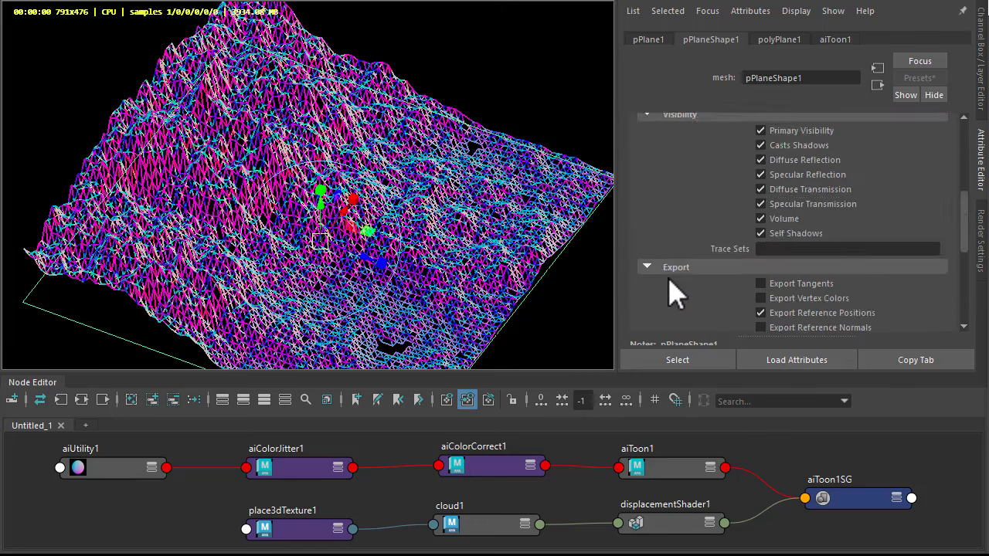
scroll(673, 293, down, 3)
scroll(690, 244, down, 2)
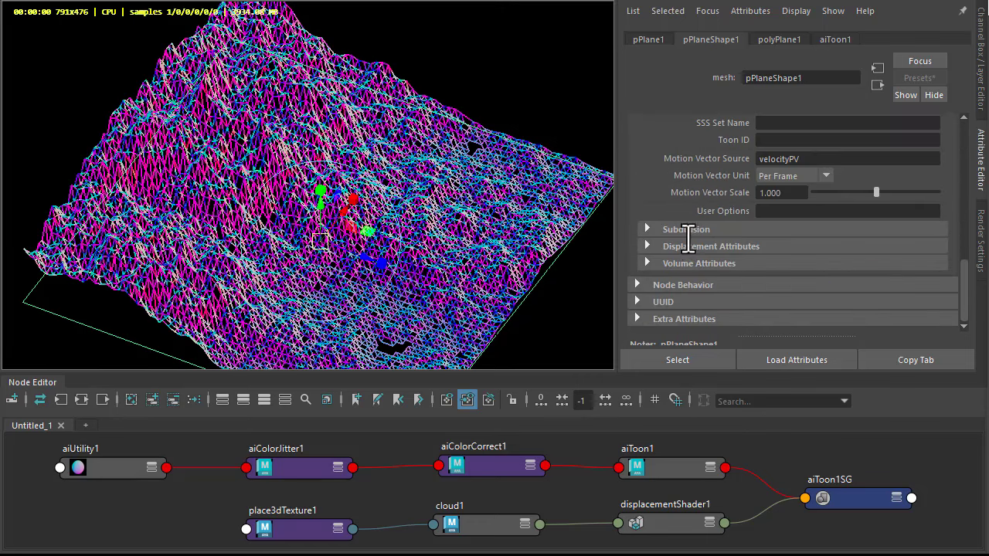
click(687, 230)
text(5)
key(Return)
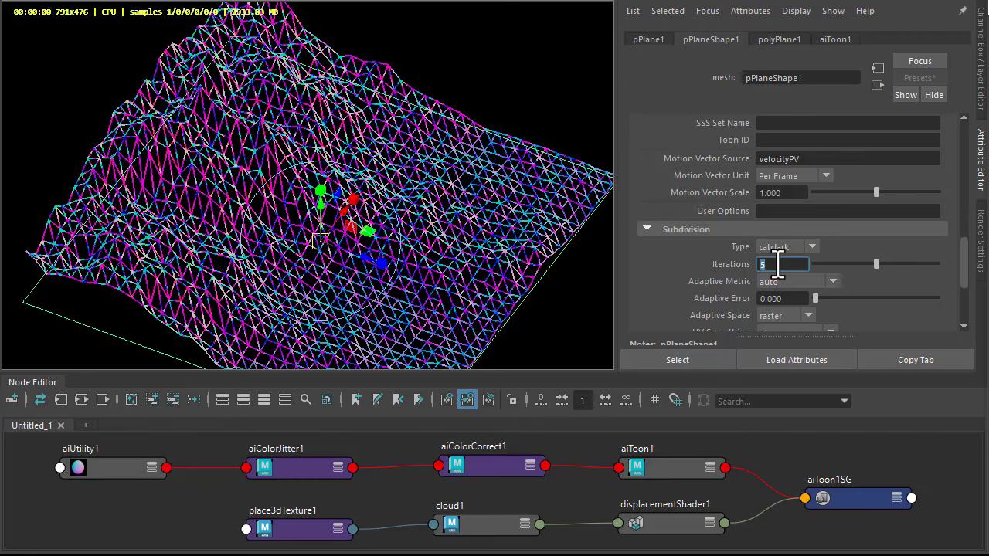
click(784, 247)
click(781, 299)
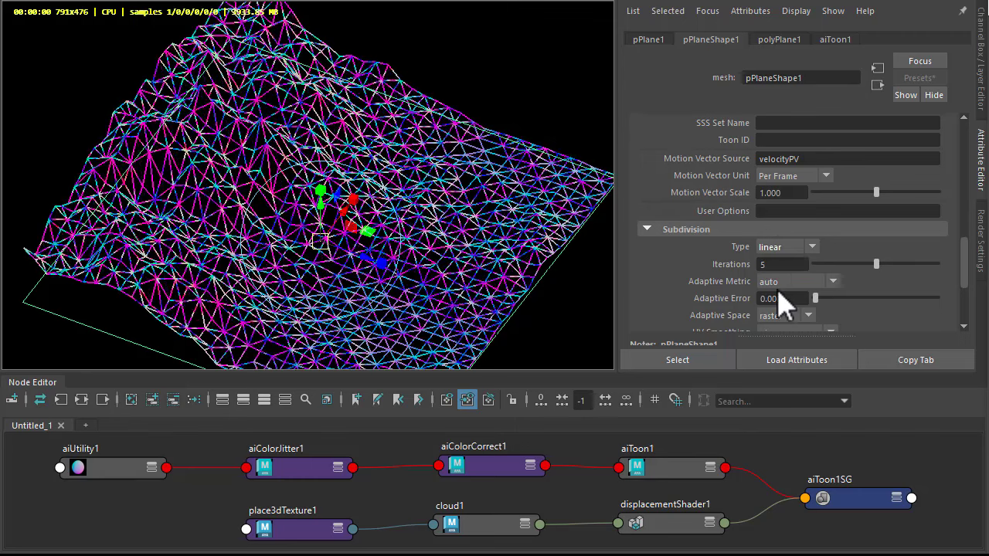
click(272, 525)
middle_drag(263, 338, 107, 349)
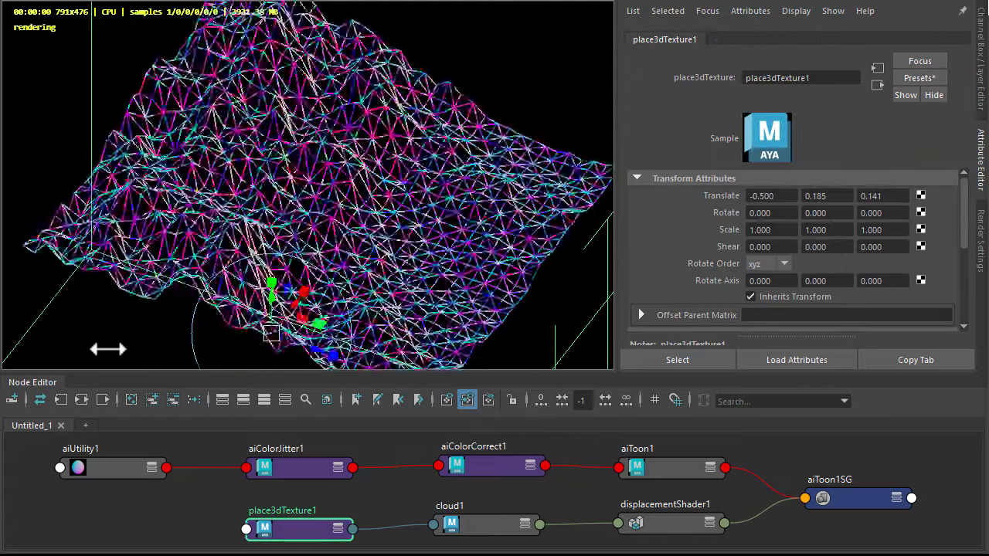
Set aiUtility1's Color Mode to Geometric Normal, then select place3dTexture1.
click(81, 467)
click(780, 238)
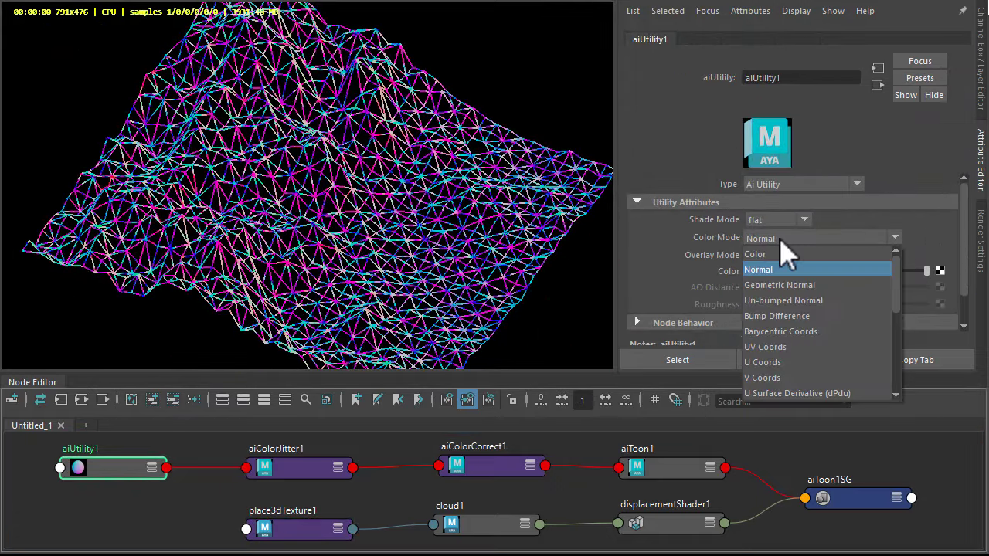
click(788, 285)
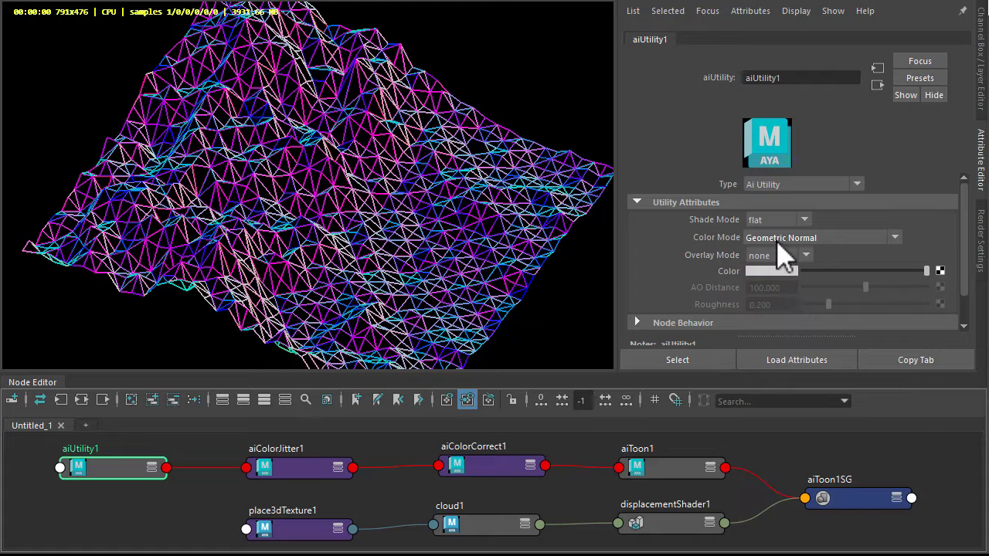
click(298, 530)
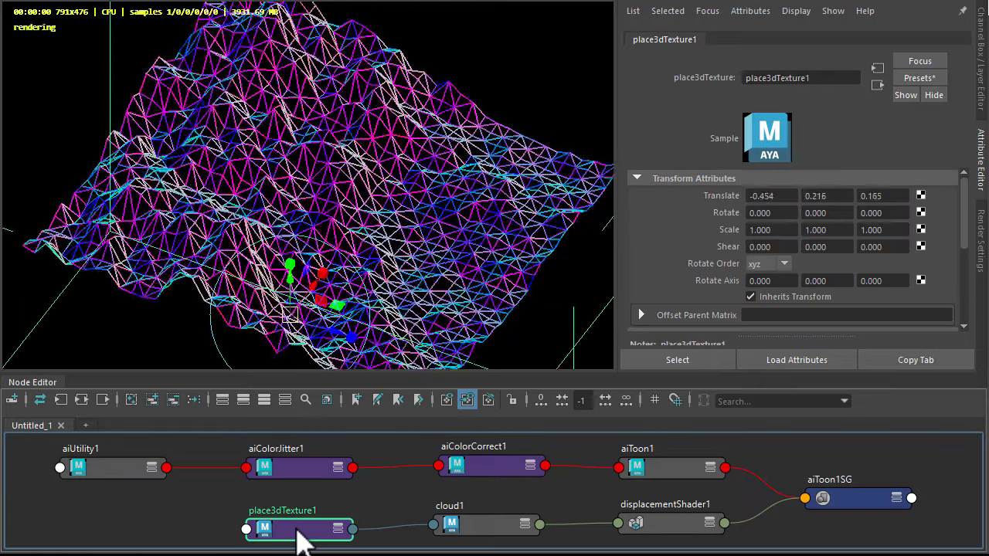